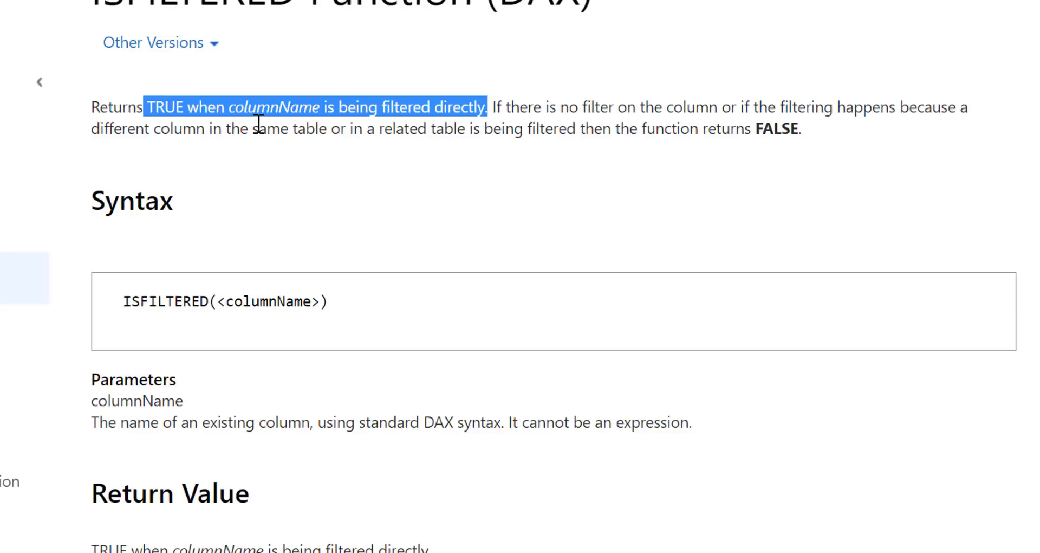
- Review the ISFILTERED documentation, covering its description, syntax, column parameter restriction, return value and remarks
left_click(515, 115)
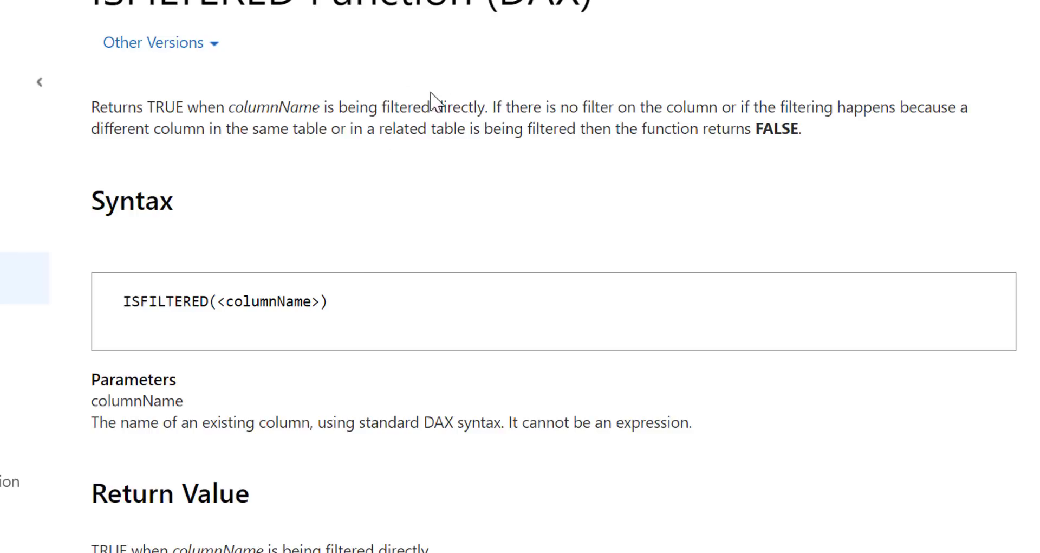
scroll(447, 195, "down", 4)
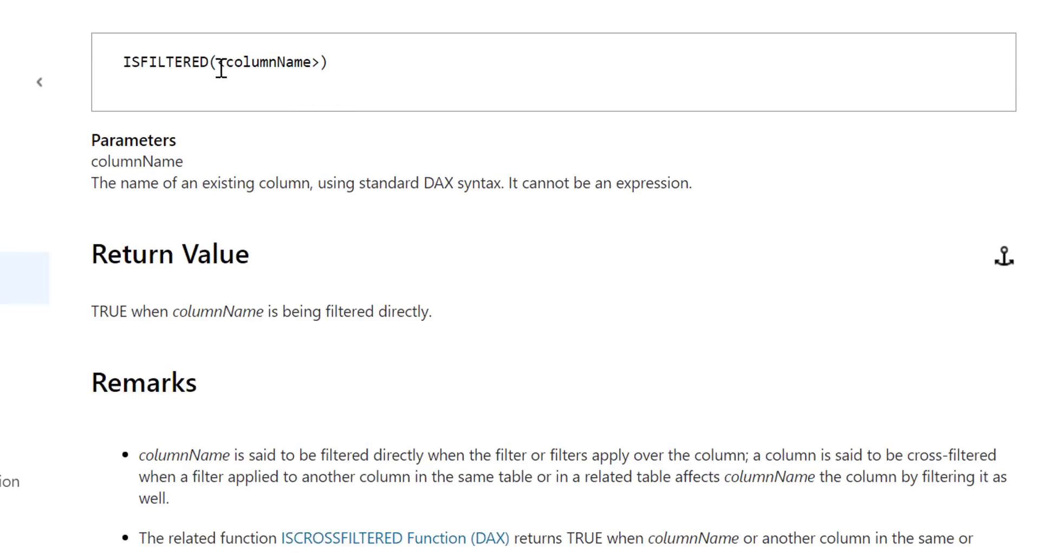
left_click_drag(127, 62, 344, 61)
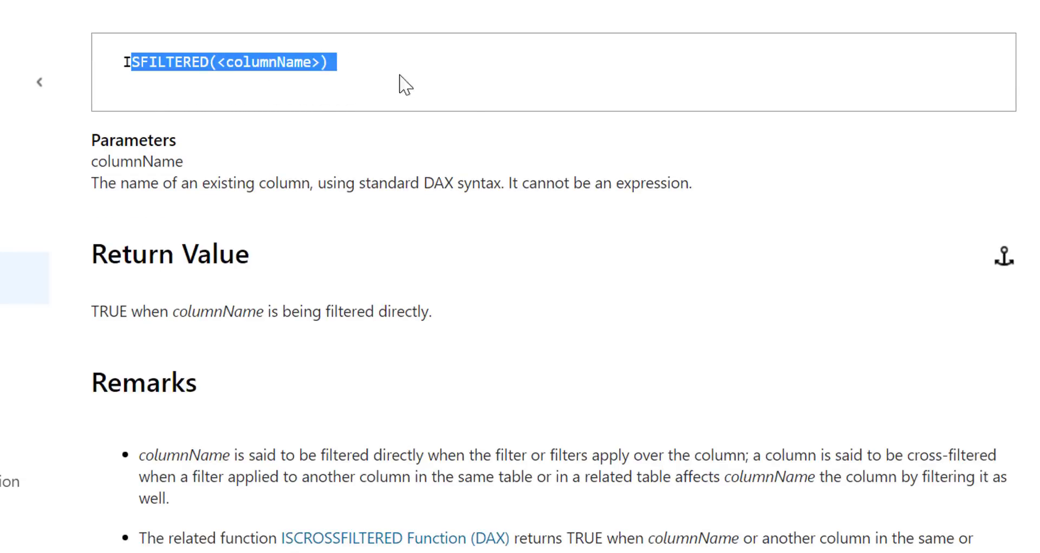
left_click(670, 184)
left_click_drag(693, 183, 528, 184)
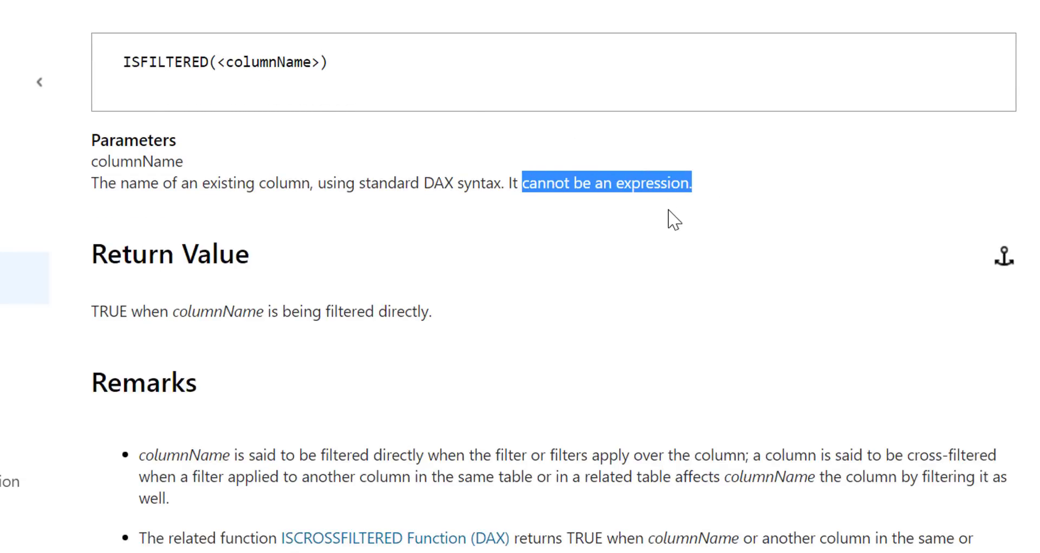
scroll(667, 203, "down", 2)
scroll(667, 209, "down", 2)
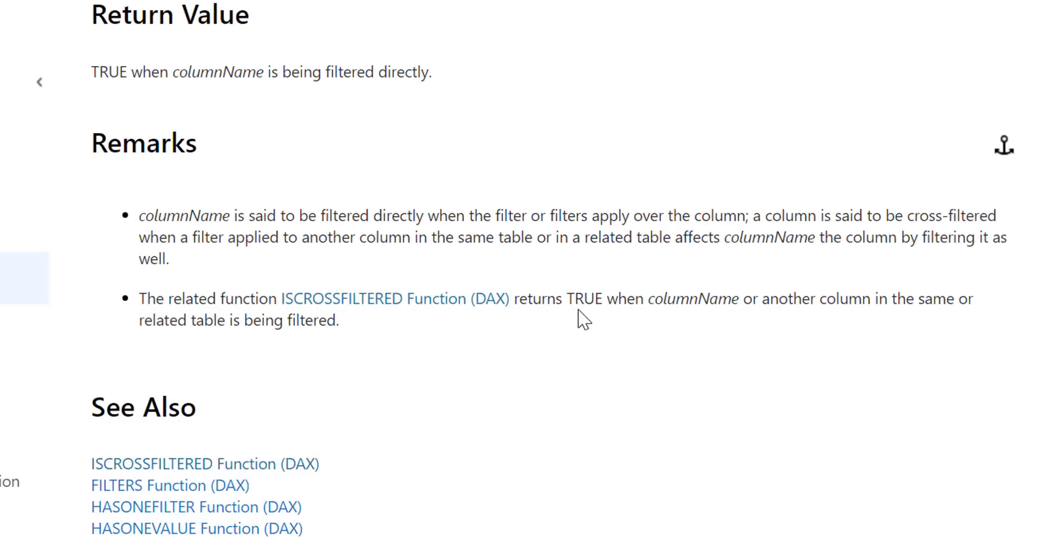
scroll(573, 320, "up", 10)
left_click(585, 350)
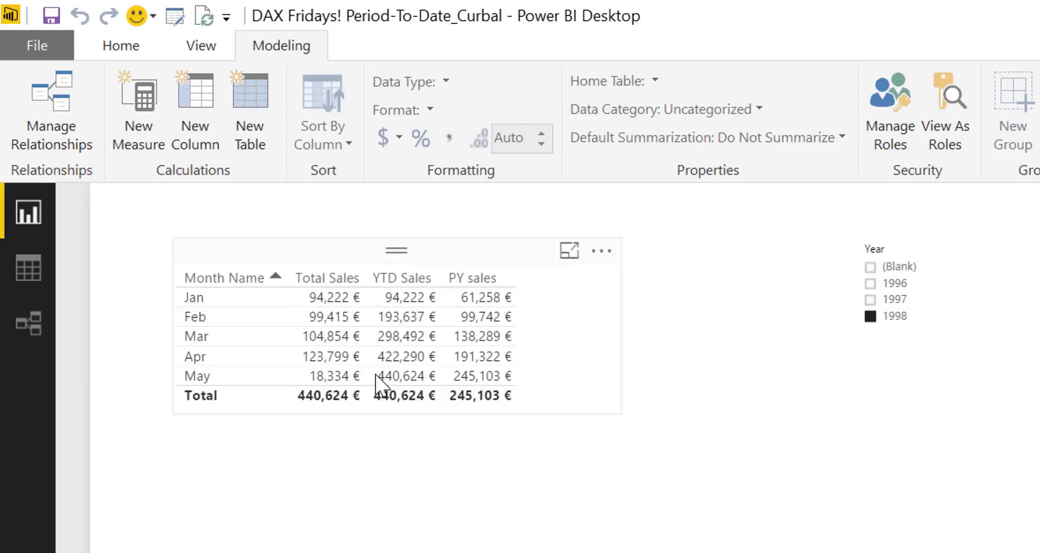
- Clear 1998 in the Year slicer to check the monthly table without a year filter, and select 1998 again
left_click(873, 317)
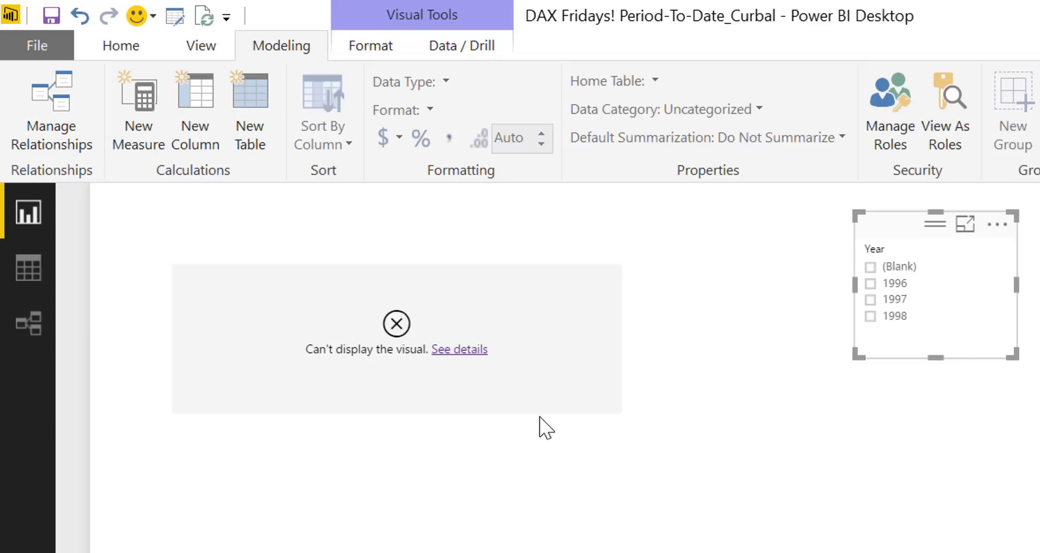
left_click(898, 317)
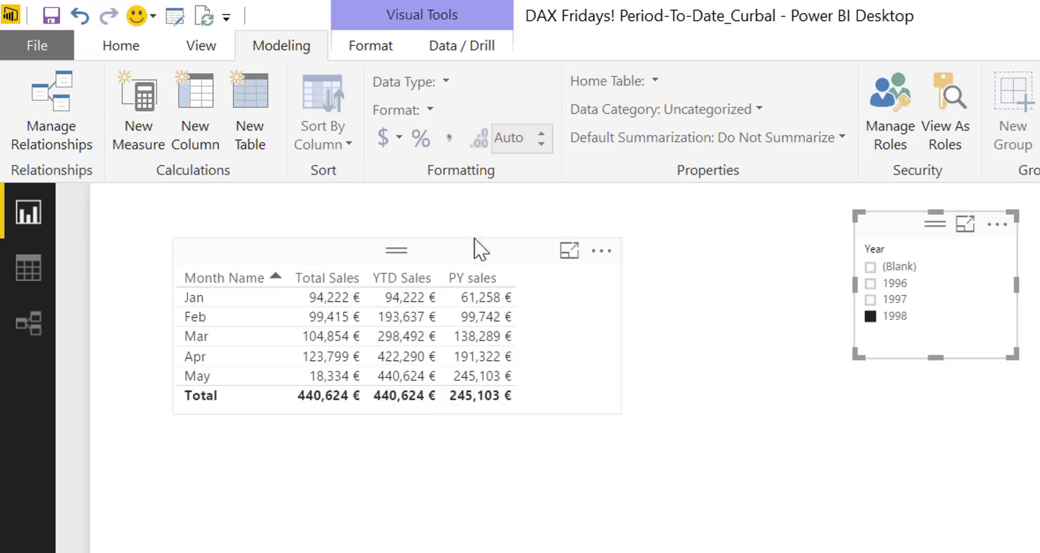
- Duplicate the monthly sales table and place the copy below the original
left_click(366, 268)
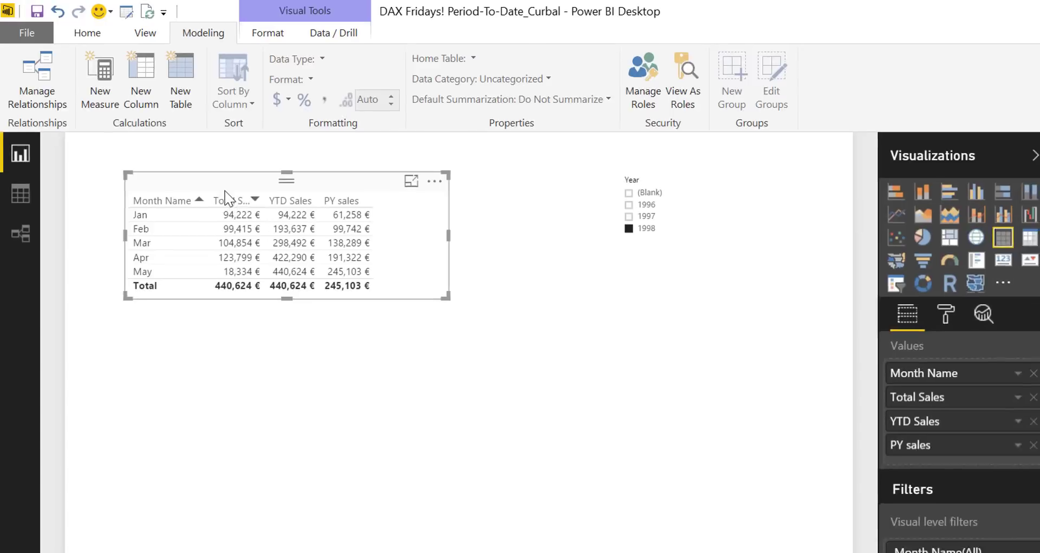
key("ctrl+c")
key("ctrl+v")
left_click_drag(227, 191, 220, 379)
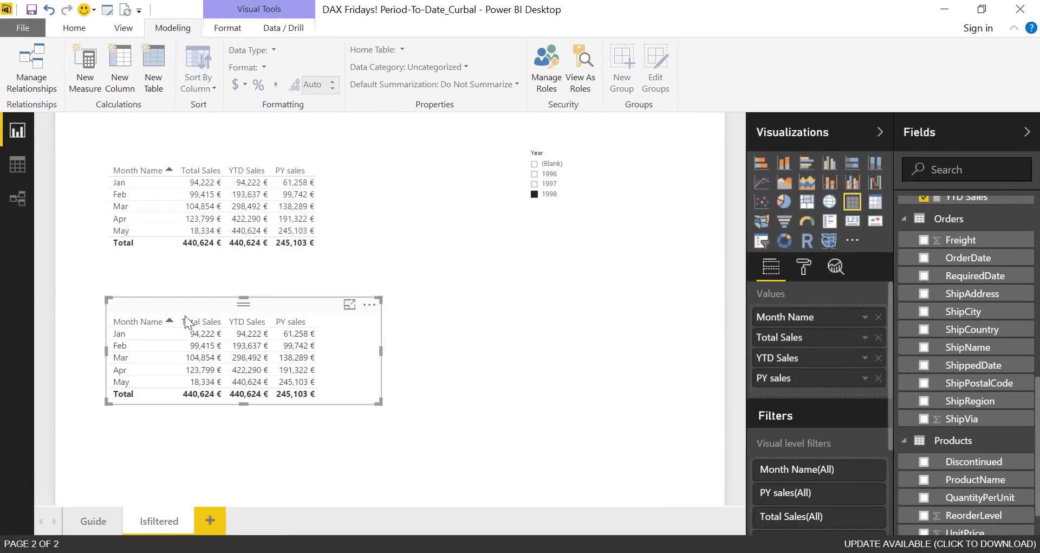
left_click_drag(187, 321, 204, 329)
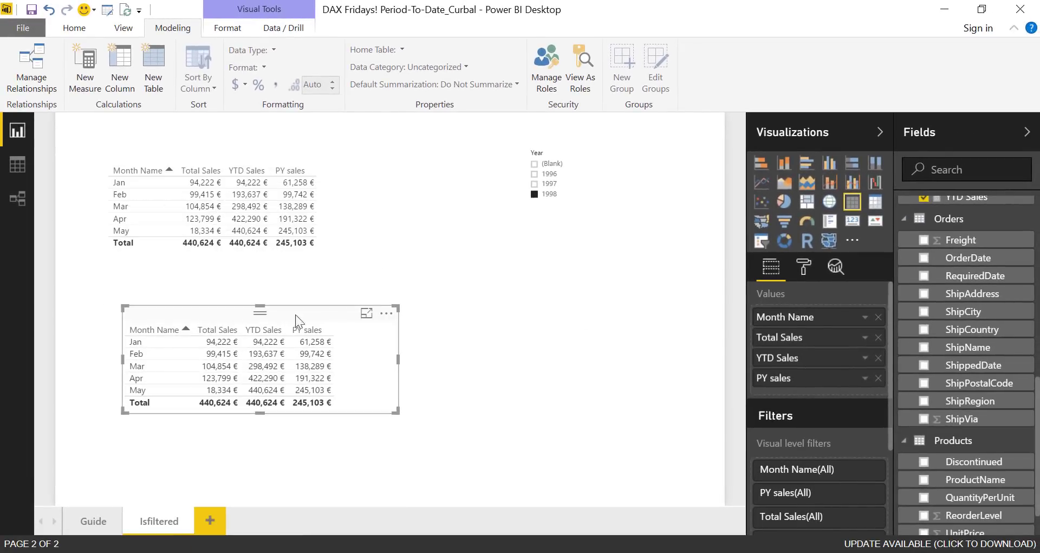
- Replace Month Name with ProductName from the Products table in the copied table
scroll(955, 358, "down", 1)
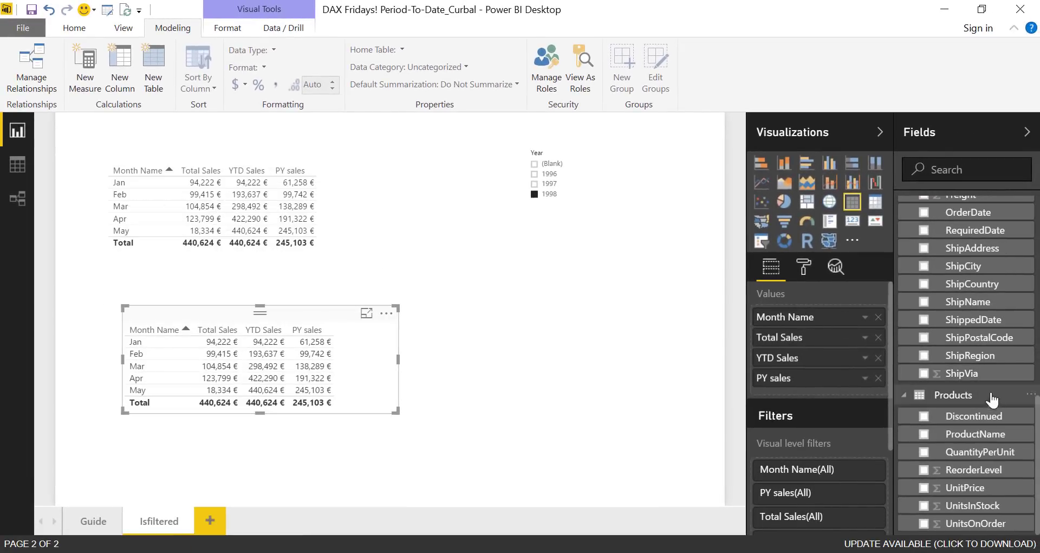
left_click_drag(945, 433, 829, 334)
left_click(878, 316)
- Clear the 1998 selection in the Year slicer and slightly enlarge the product sales table
left_click(537, 205)
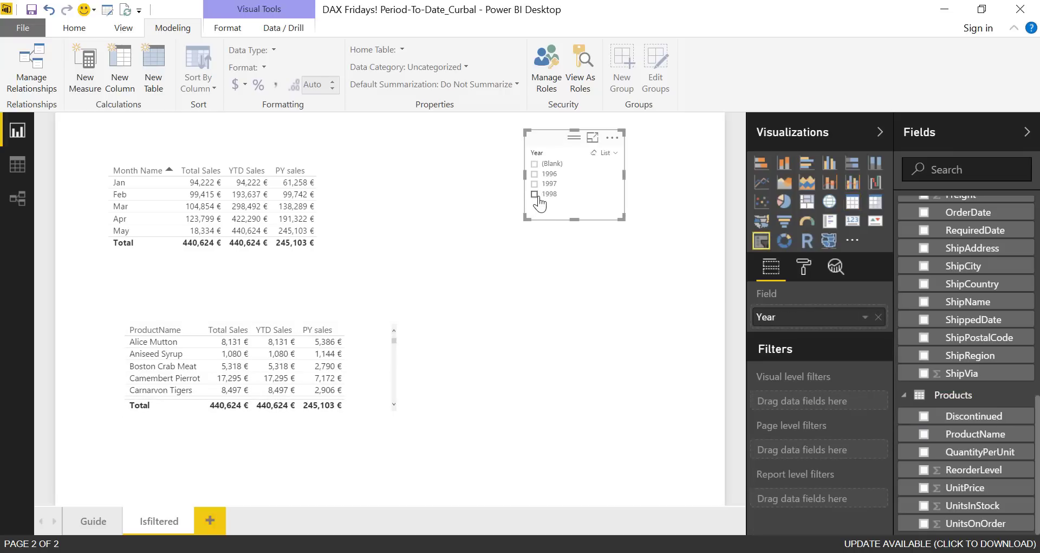
left_click(539, 196)
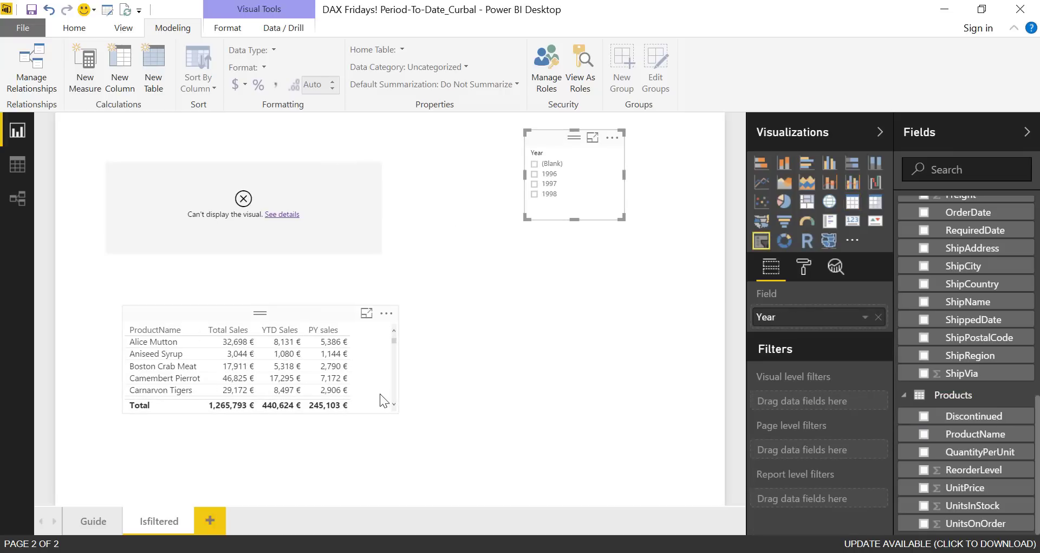
left_click(392, 416)
left_click_drag(392, 416, 399, 418)
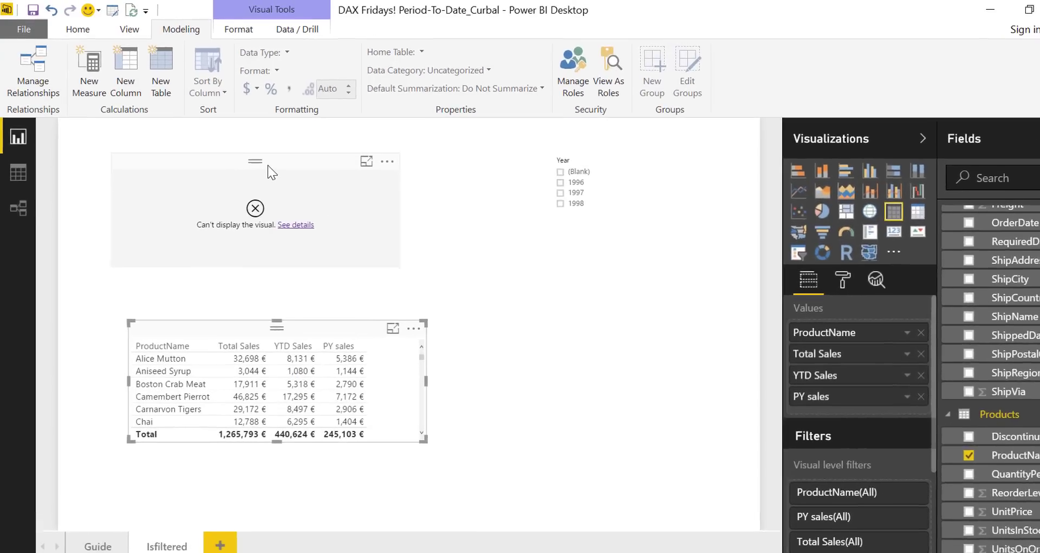
- Select 1998 in the Year slicer and align the monthly sales table with the product table below it
left_click(267, 164)
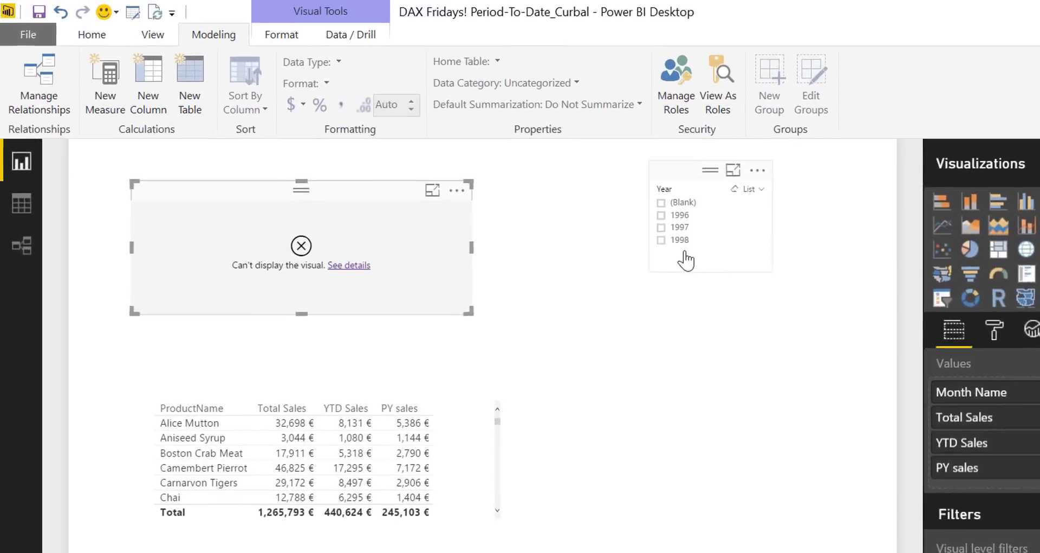
left_click(677, 240)
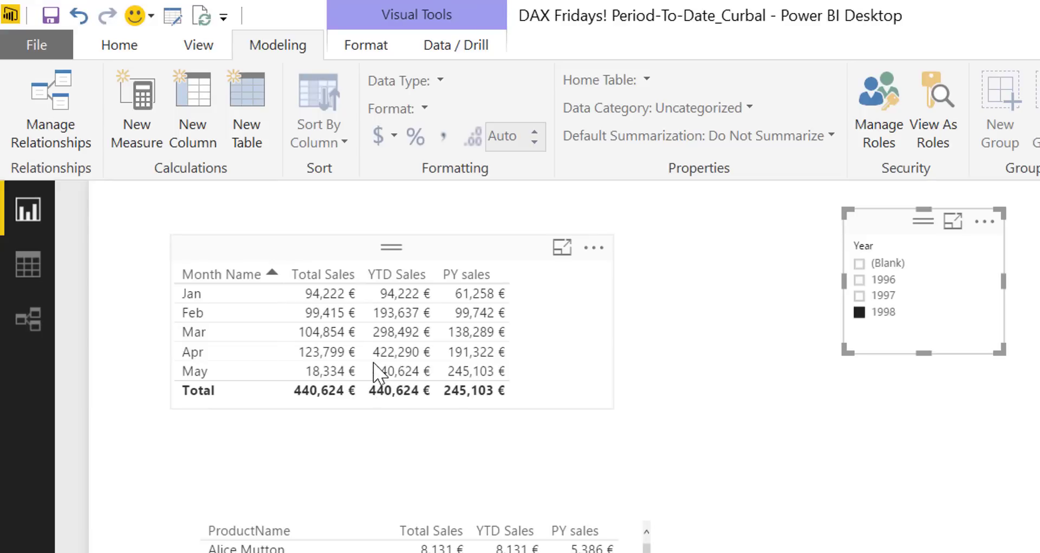
mouse_move(395, 255)
left_mouse_down()
mouse_move(411, 276)
mouse_move(411, 267)
left_mouse_up()
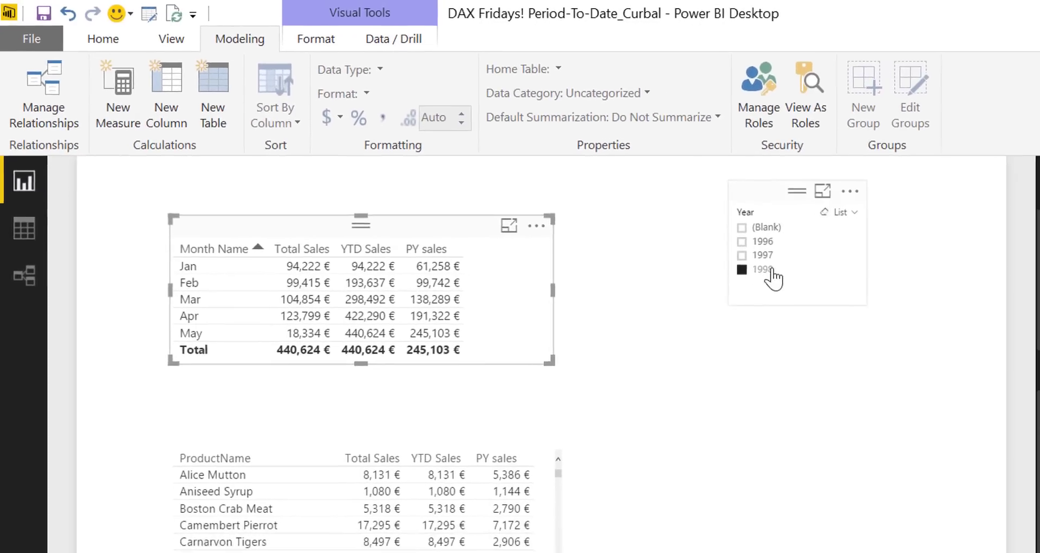
- Compare both tables with 1998 cleared in the Year slicer, and restore the 1998 selection
left_click(764, 270)
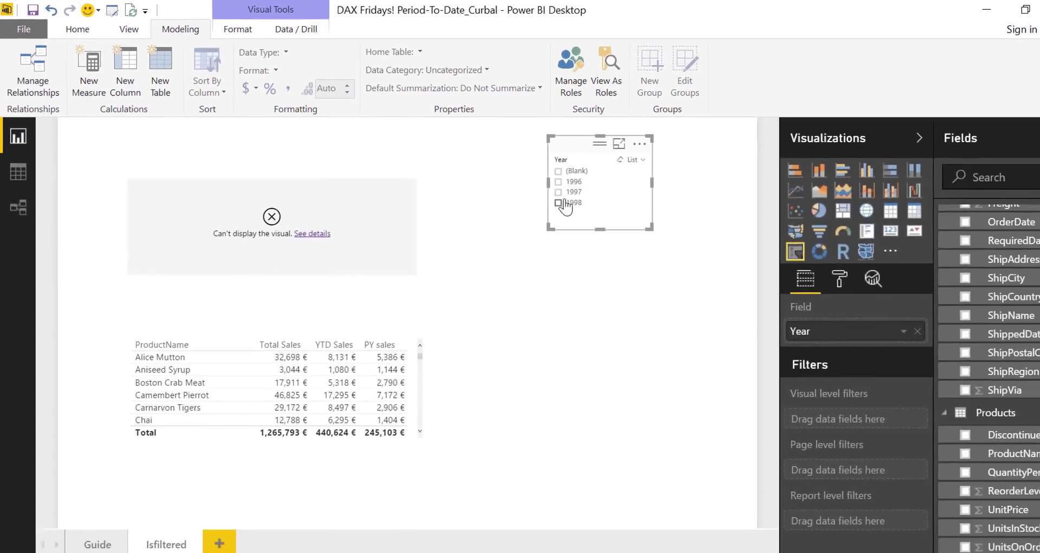
left_click(545, 199)
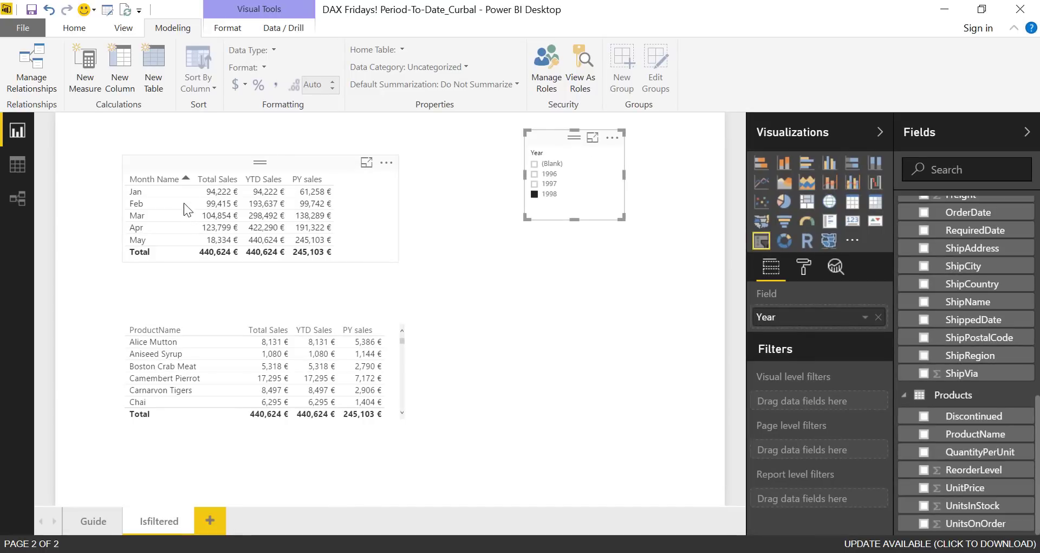
- Open the PY sales measure in the Order_Details table and copy its entire formula
scroll(970, 368, "up", 10)
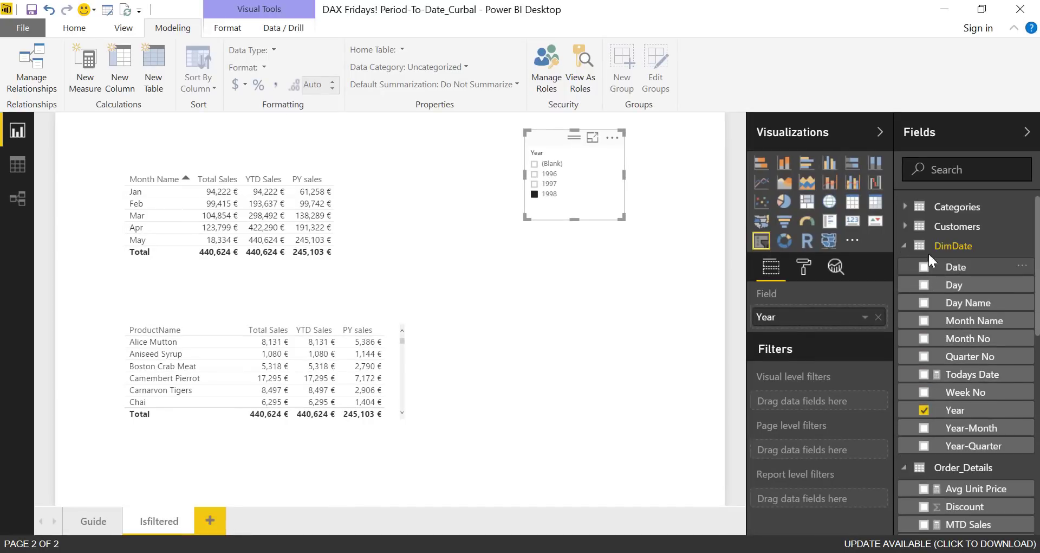
left_click(904, 245)
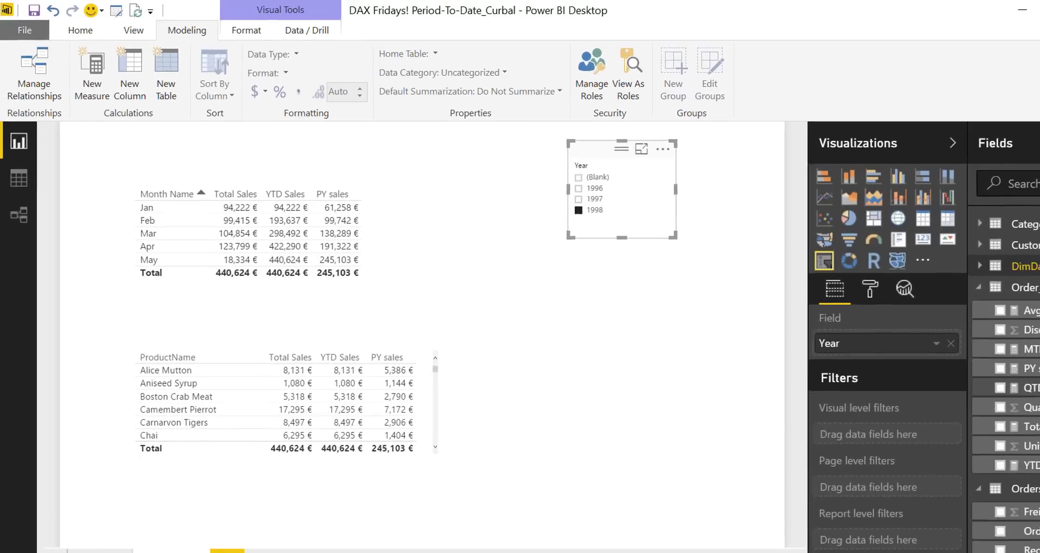
left_click(975, 345)
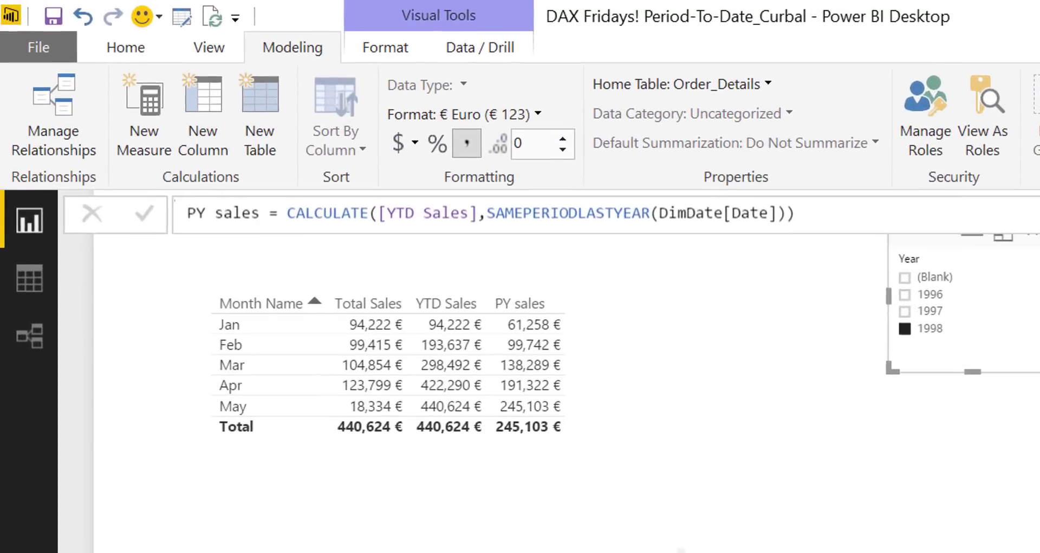
key("ctrl+a")
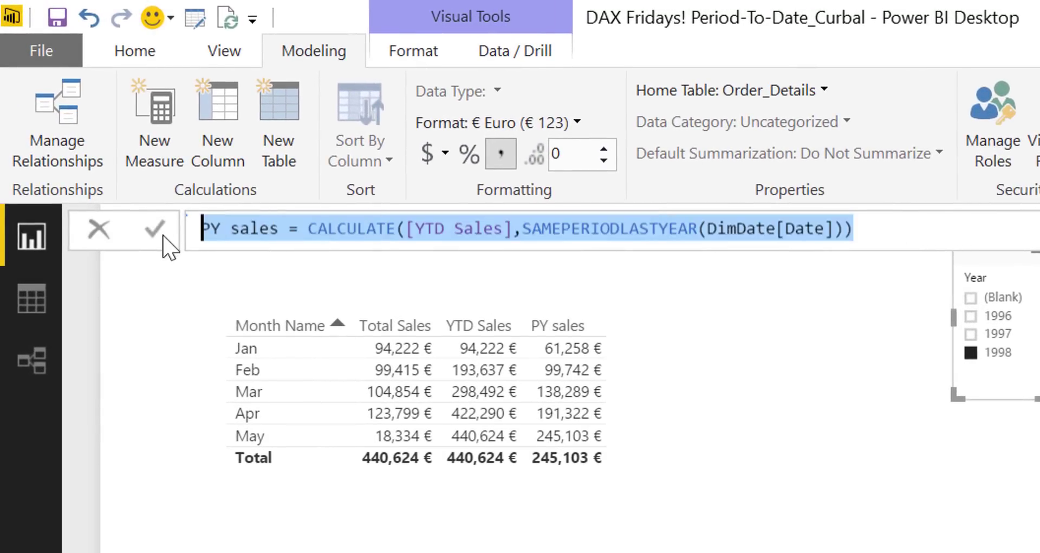
- Create a new measure from the copied PY sales formula and name it "PY sales no year selected"
left_click(154, 111)
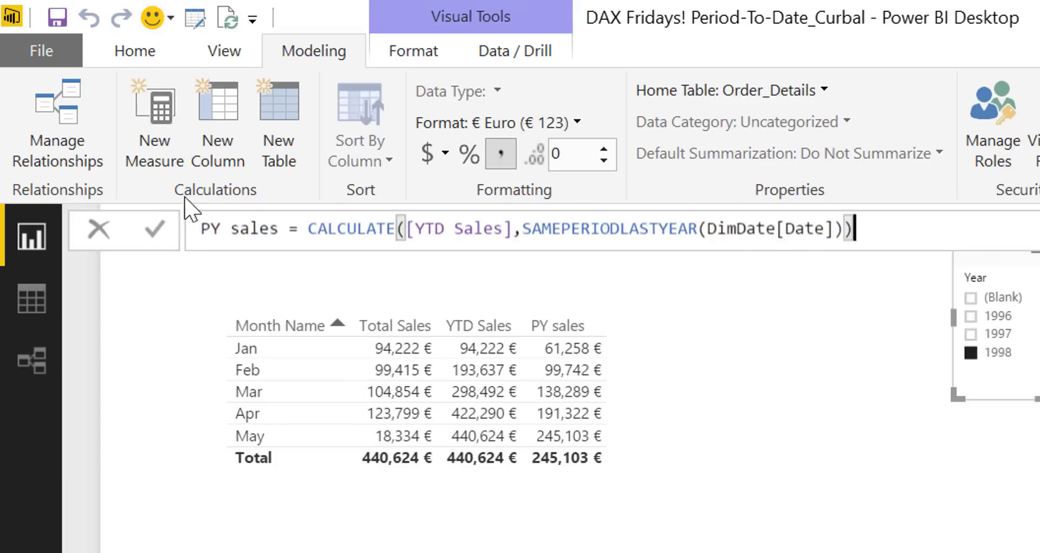
key("ctrl+v")
left_click(278, 228)
type("no ye")
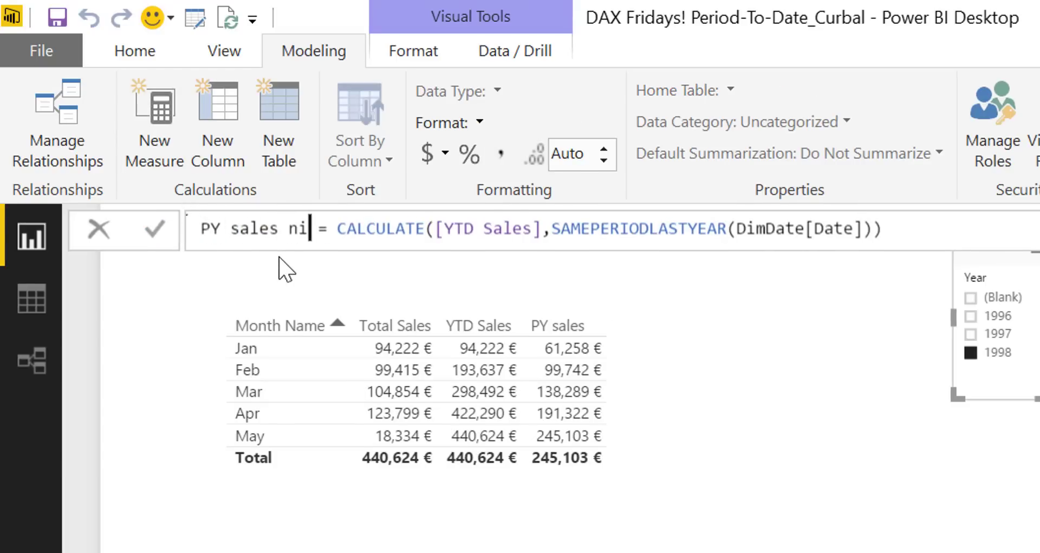
type("ar selecte")
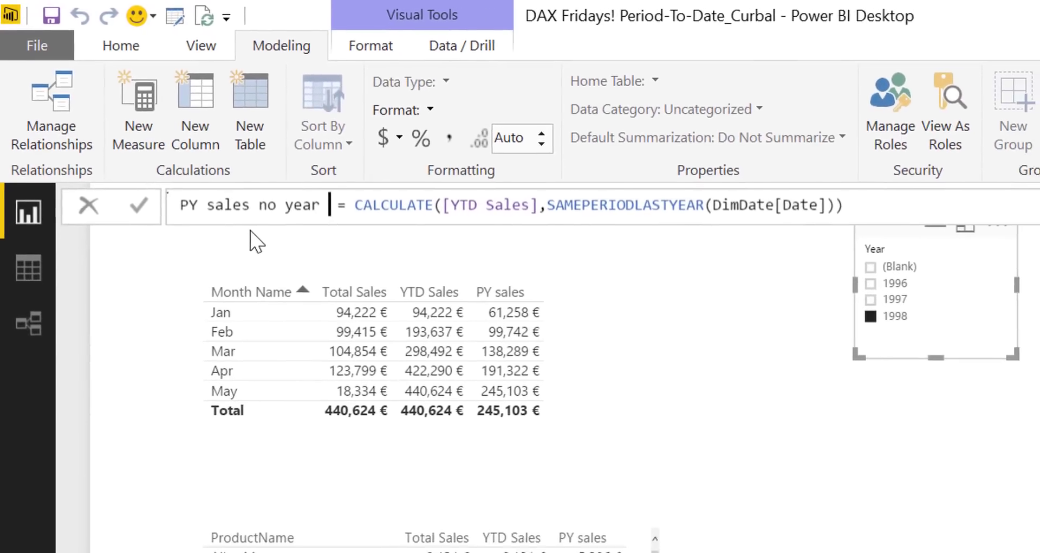
type("d = ")
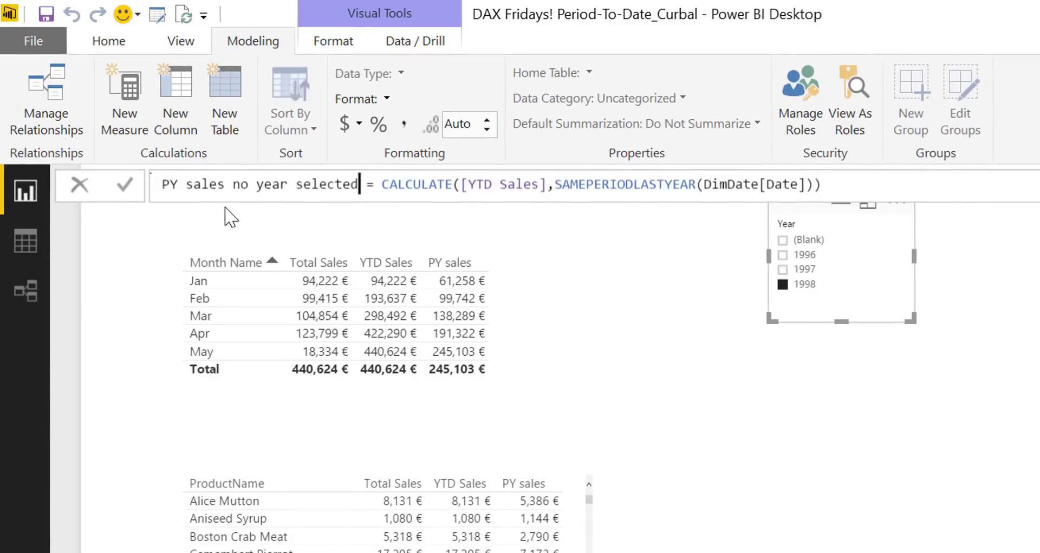
- Insert IF( followed by ISFILTERED( before CALCULATE in the new measure's formula
type("IF(")
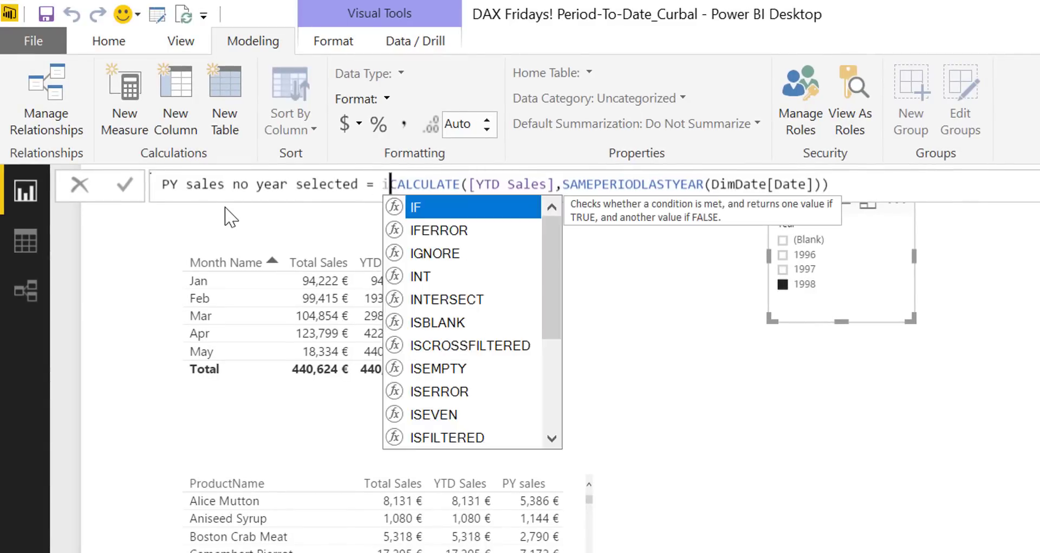
type("is")
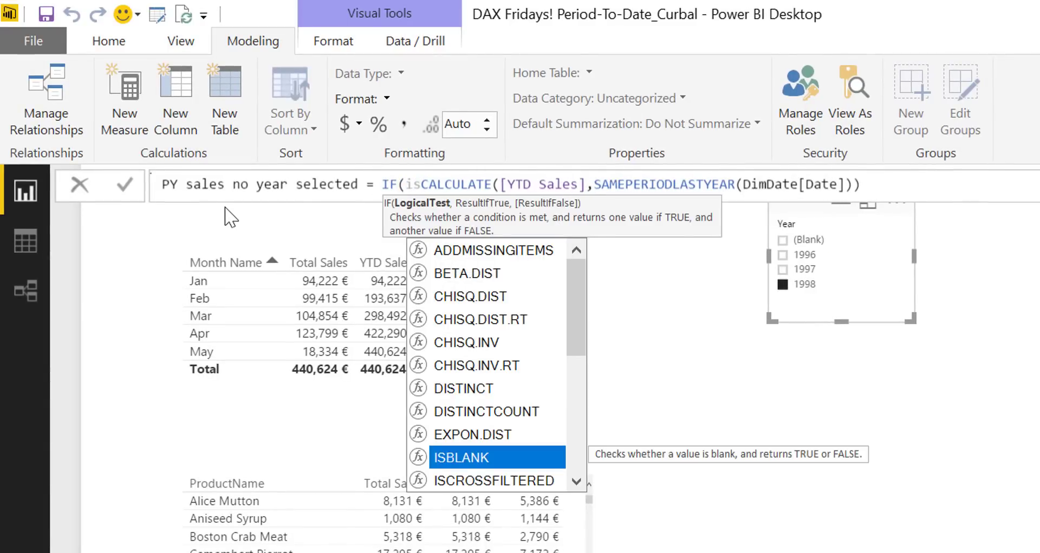
key("Down")
key("Down")
key("Down")
key("Down")
key("Down")
key("Down")
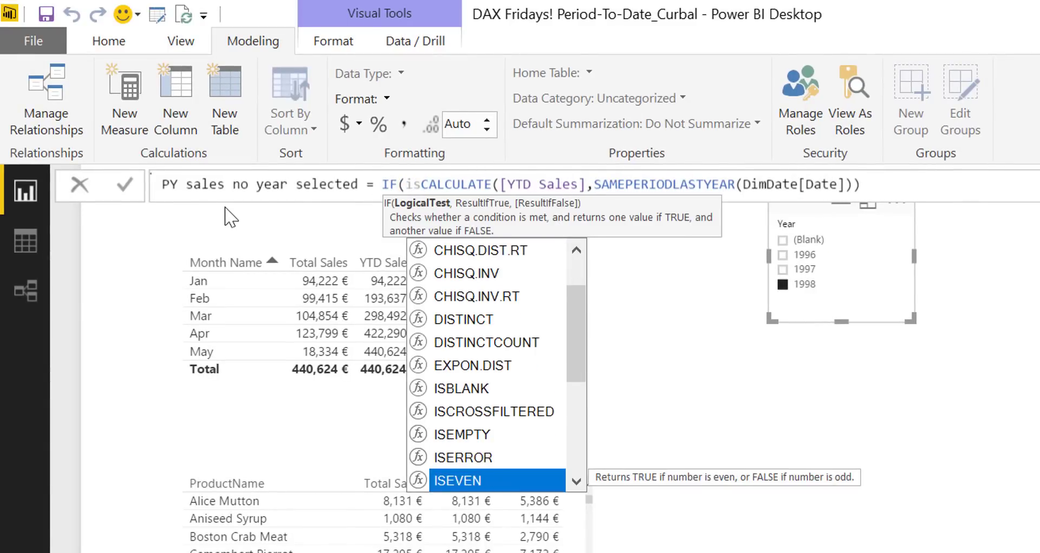
key("Up")
key("Tab")
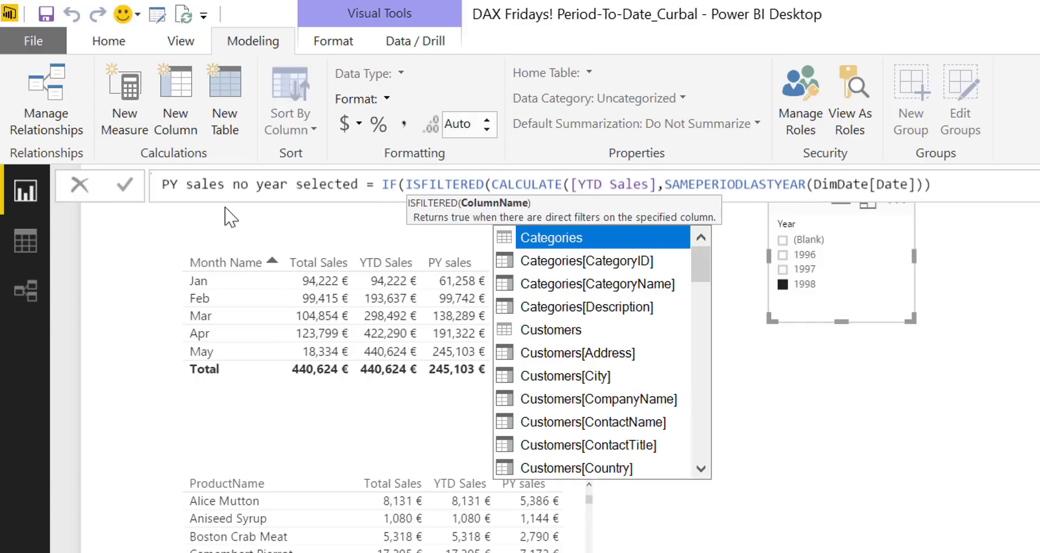
- Set DimDate[Year] as the ISFILTERED column and close that function's parenthesis
type("d")
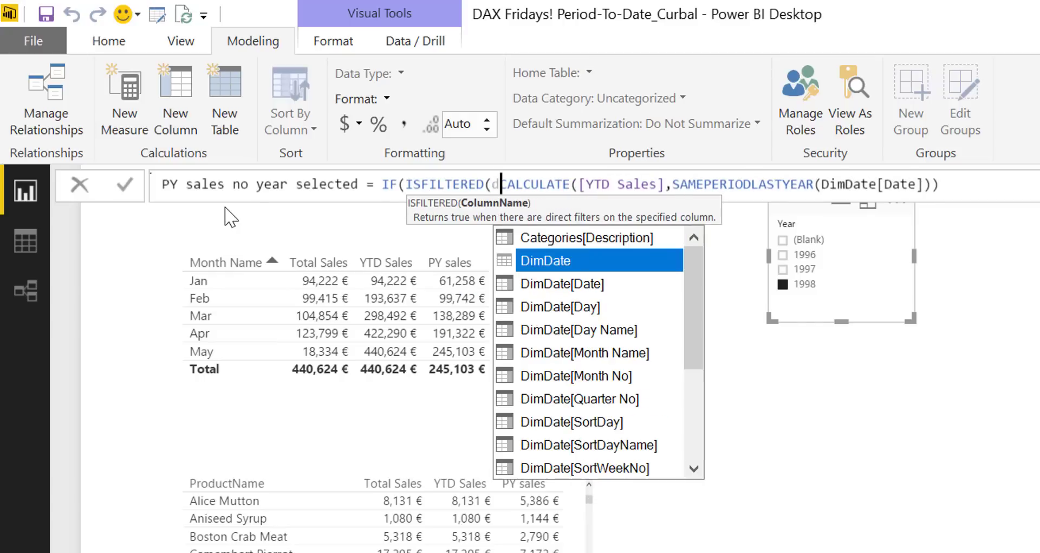
key("Down")
key("Down")
key("Down")
key("Down")
key("Down")
key("Down")
key("Down")
key("Down")
key("Down")
key("Down")
key("Down")
key("Down")
key("Down")
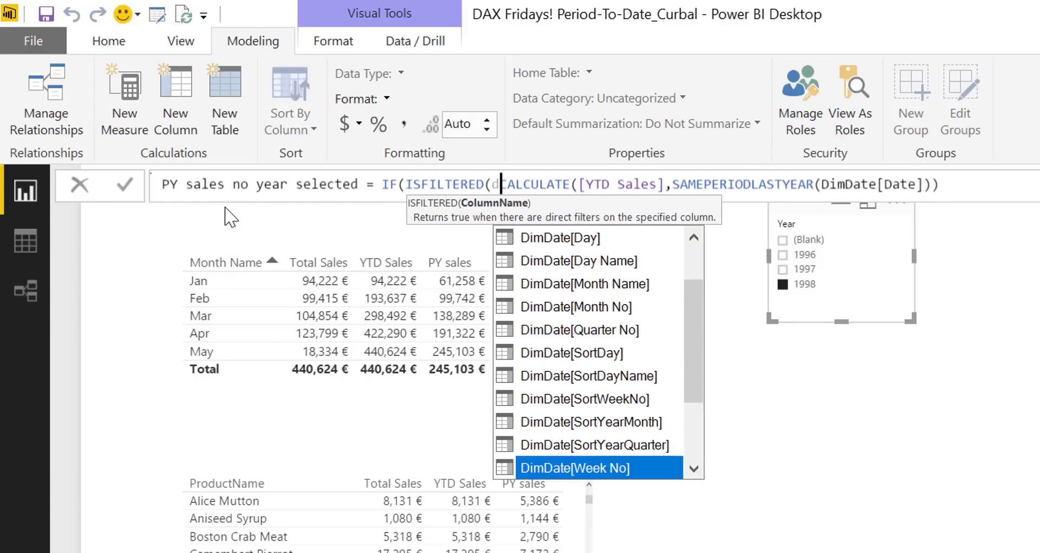
key("Tab")
type(")")
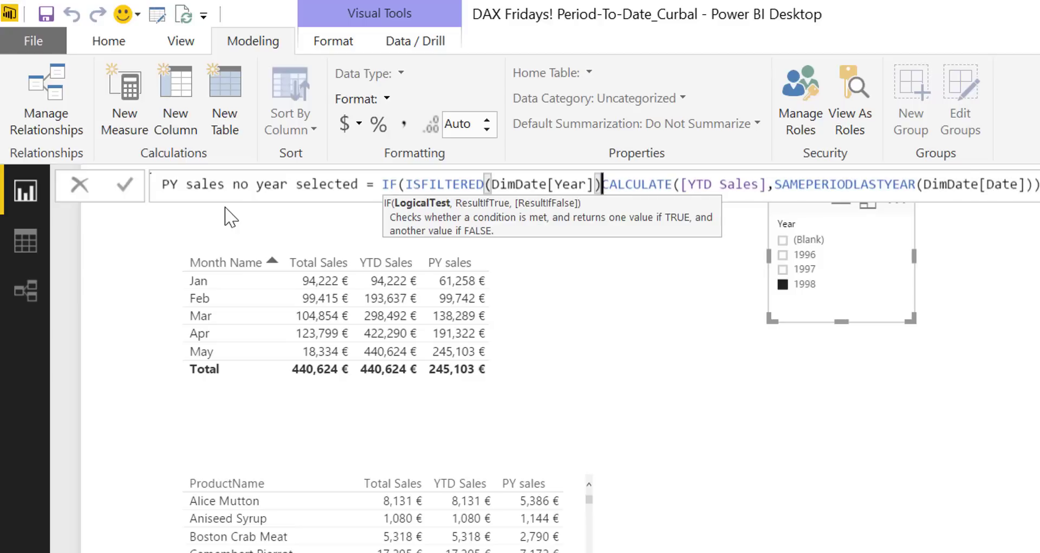
- Complete the IF formula with the CALCULATE expression as the true result and BLANK() as the false result, and commit the measure
type(",")
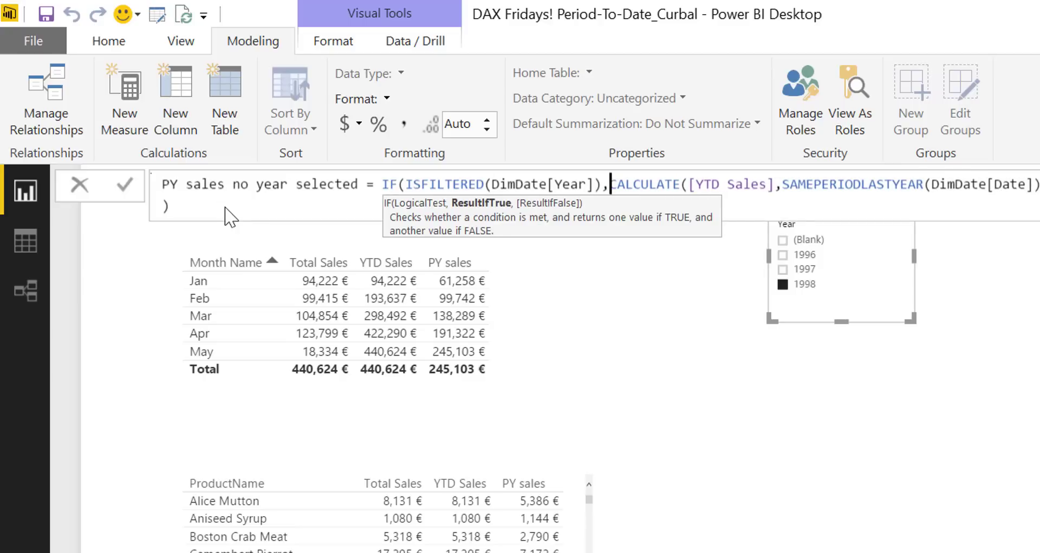
key("Down")
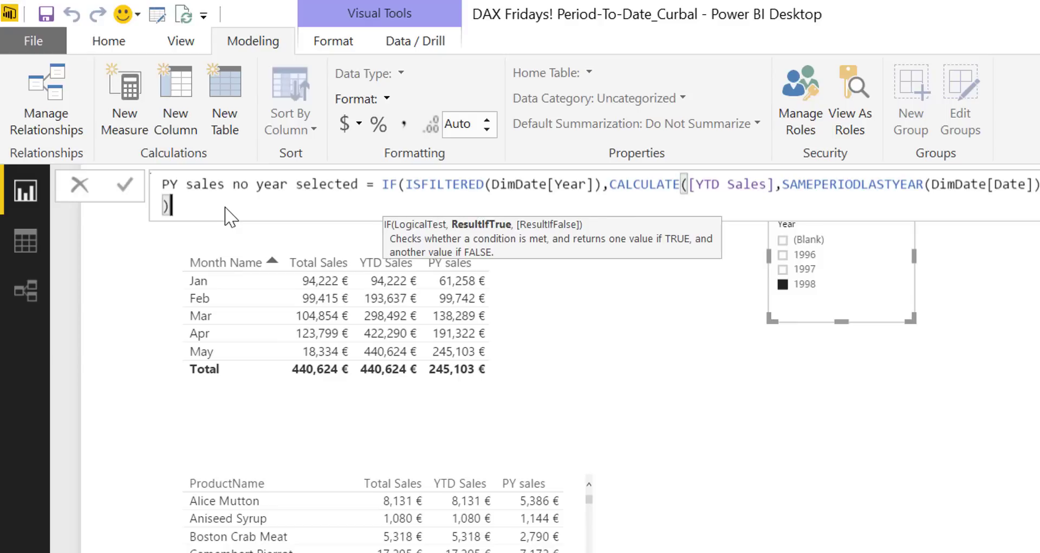
type(",bla")
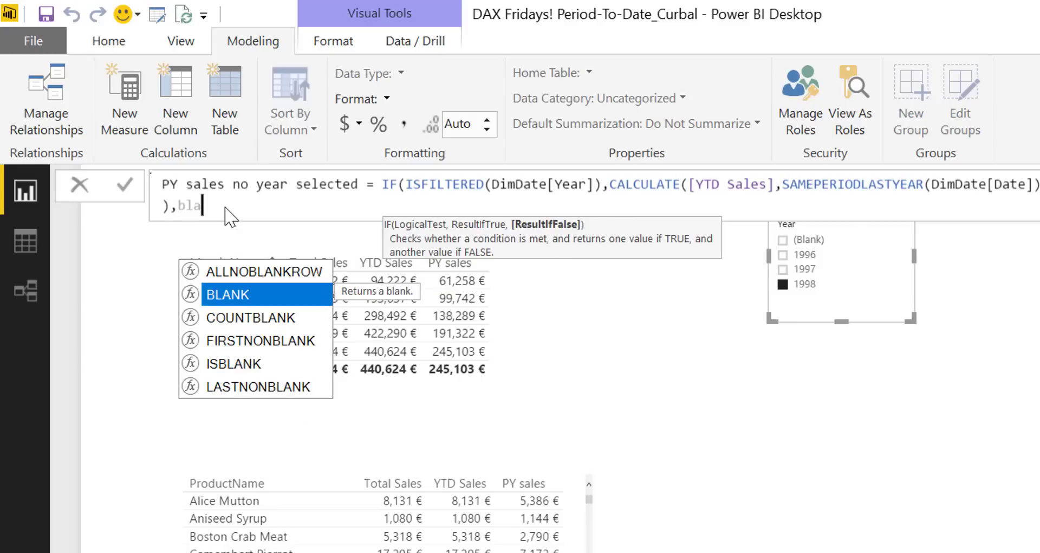
key("Tab")
type("()")
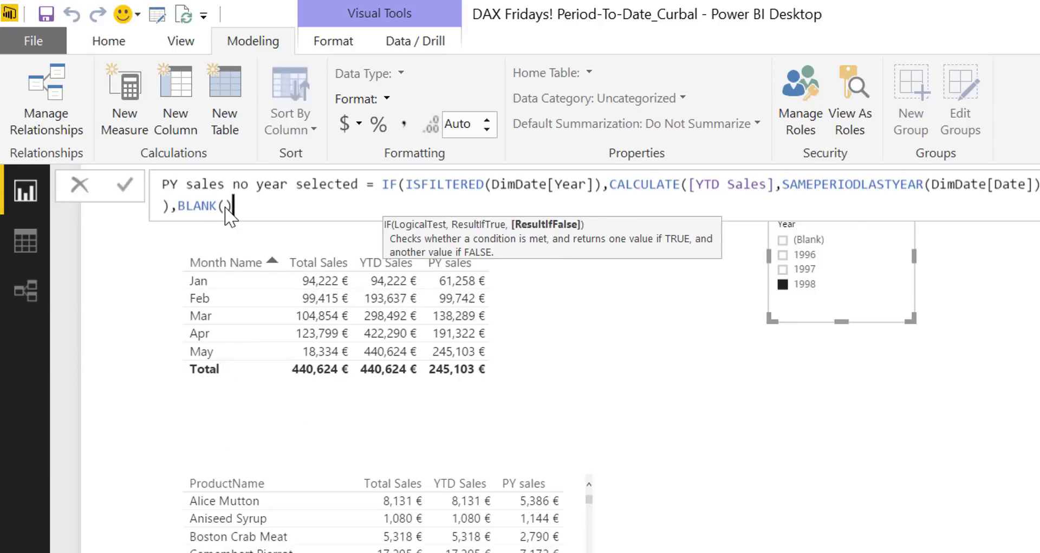
type(")")
key("Return")
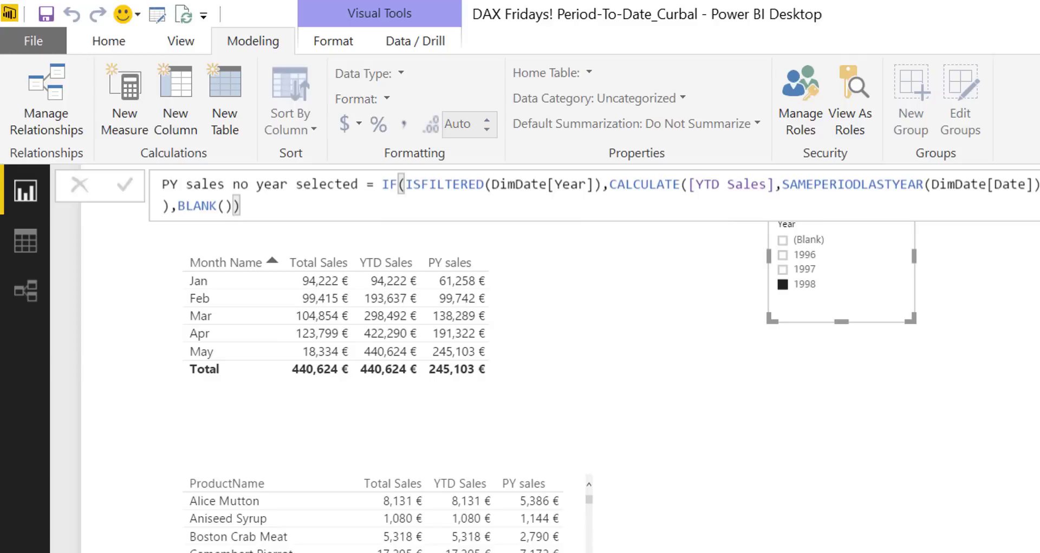
- Add the PY sales no year selected measure to the monthly table, widen the table and remove its PY sales column
left_click_drag(1029, 450, 477, 330)
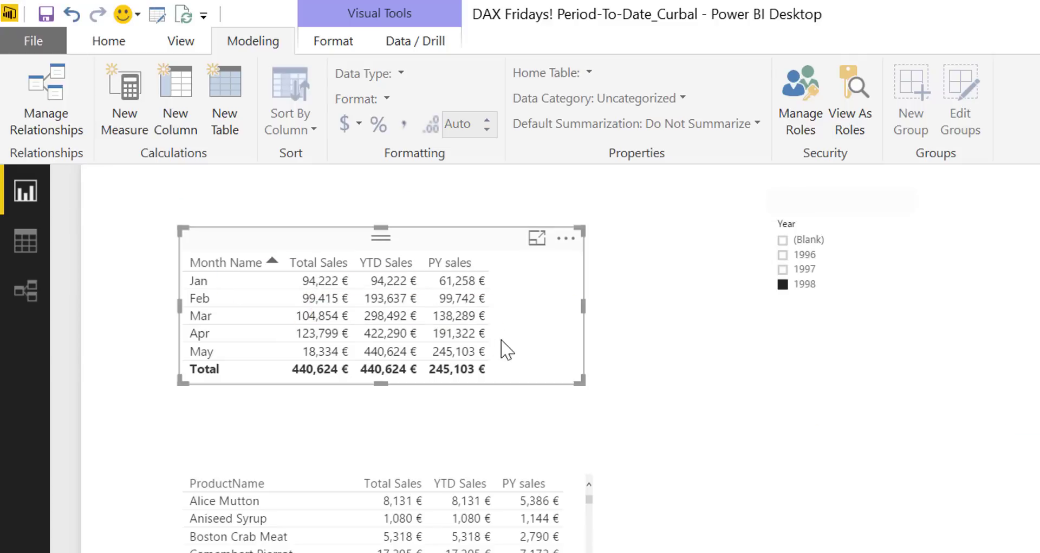
left_click_drag(579, 379, 688, 381)
left_click(801, 284)
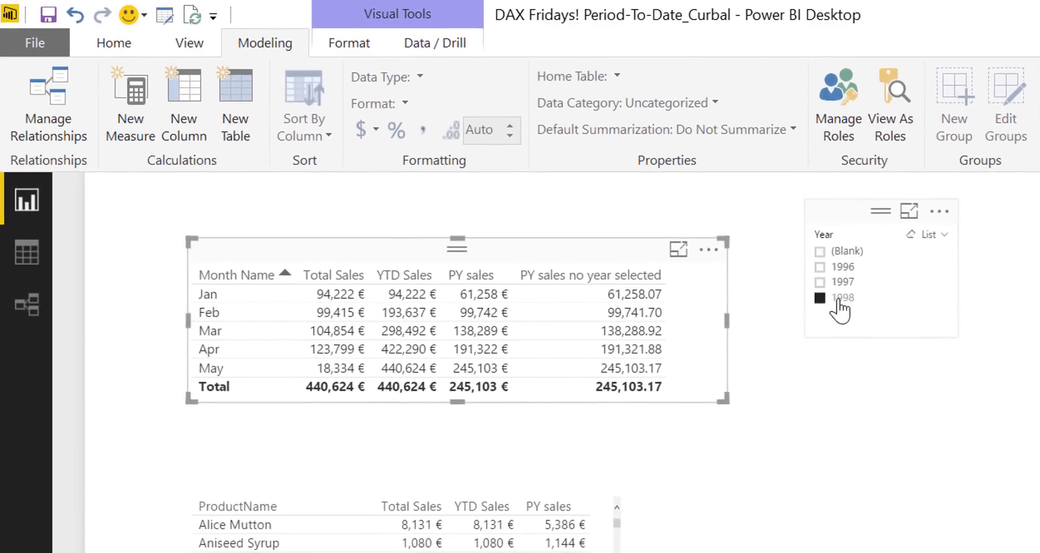
left_click(860, 307)
left_click(496, 322)
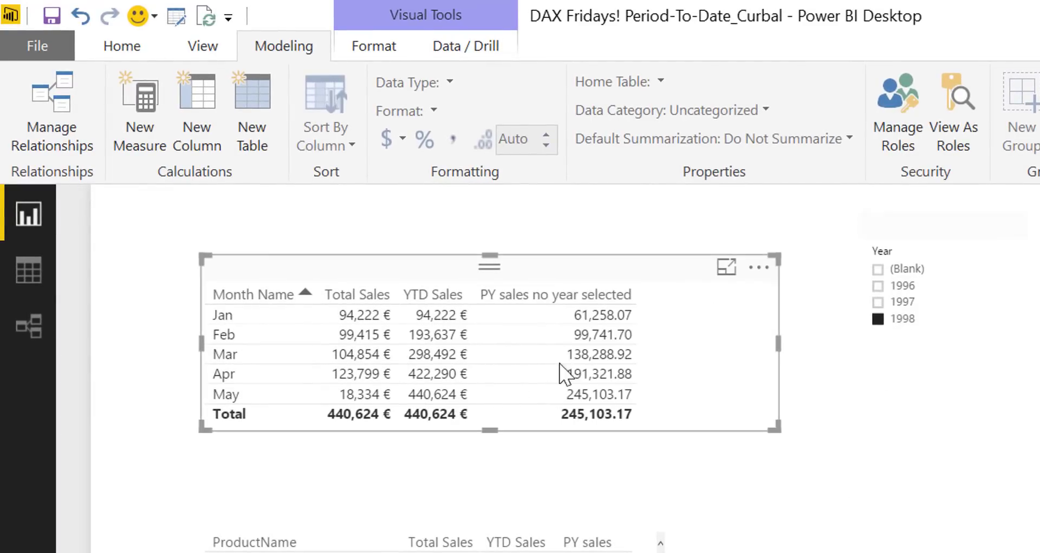
- Compare the monthly table with 1998 selected and with no year selected in the Year slicer, moving the table slightly down
left_click(904, 320)
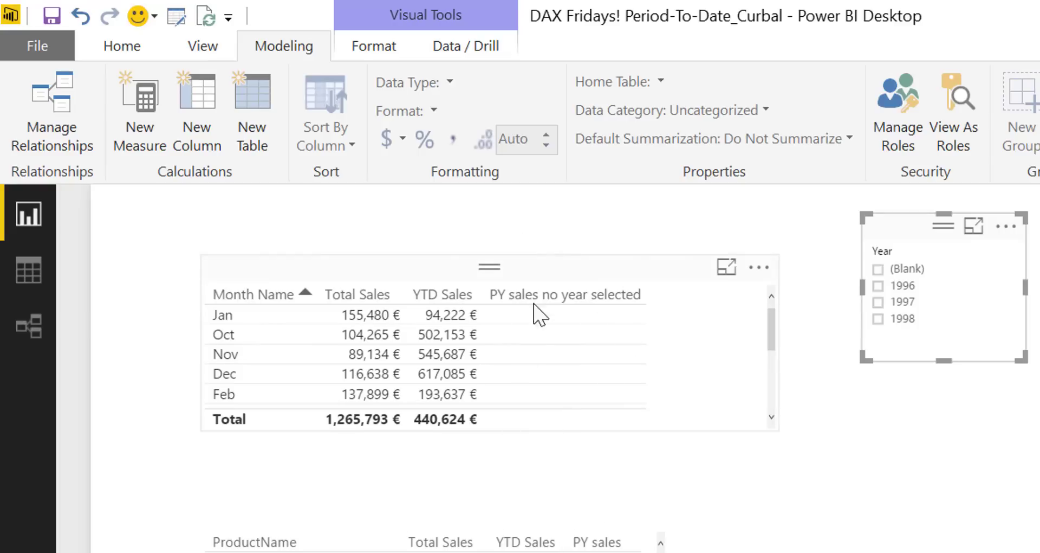
left_click_drag(578, 278, 554, 293)
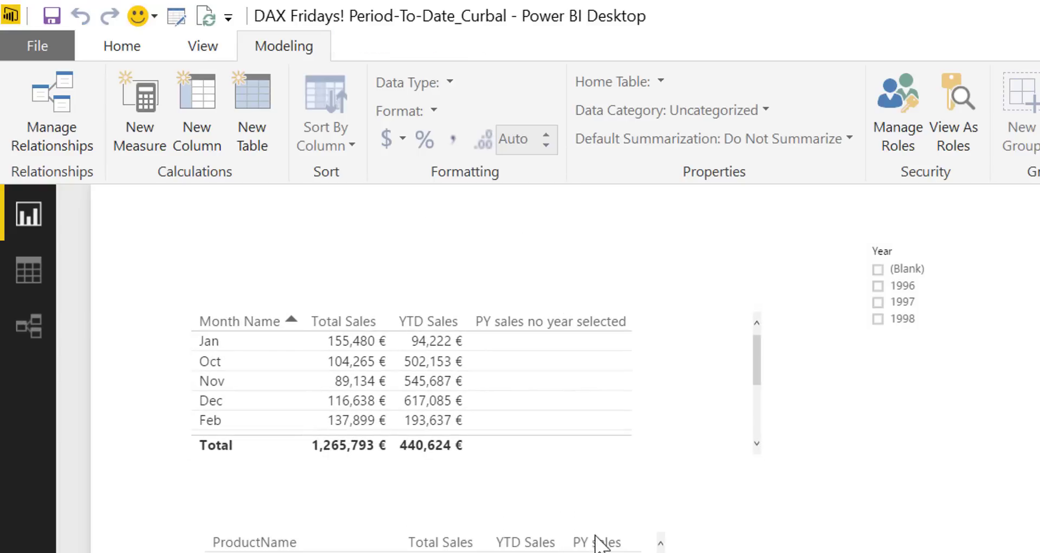
left_click(897, 325)
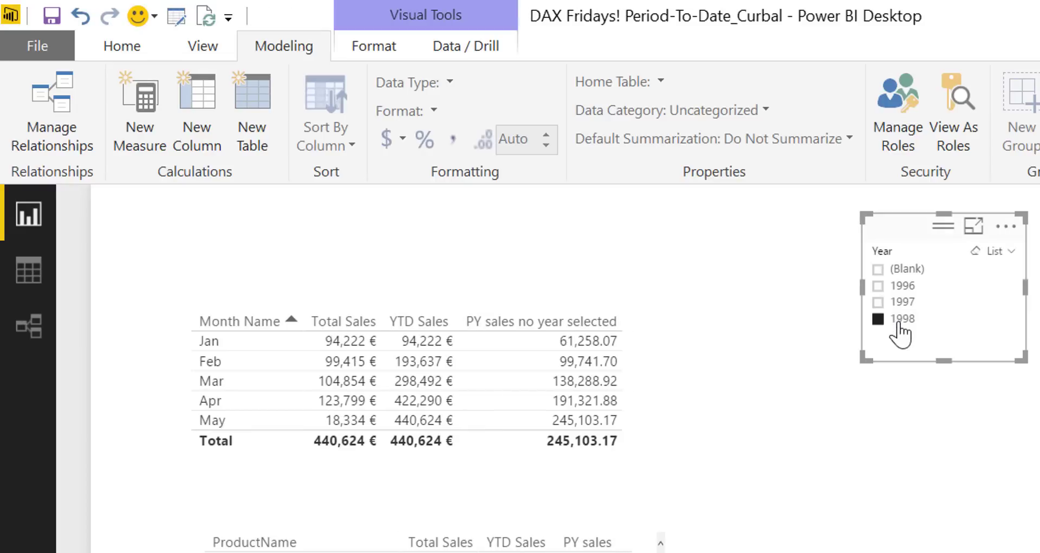
left_click(904, 324)
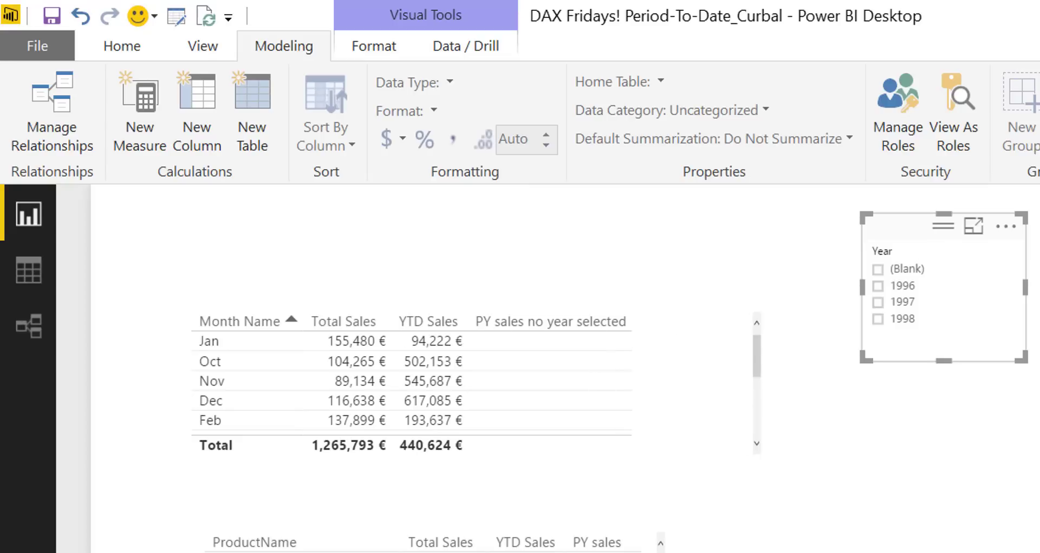
- Create a new measure from a copy of the PY sales no year selected formula and name it "PY sales no year selected wtext"
left_click(200, 230)
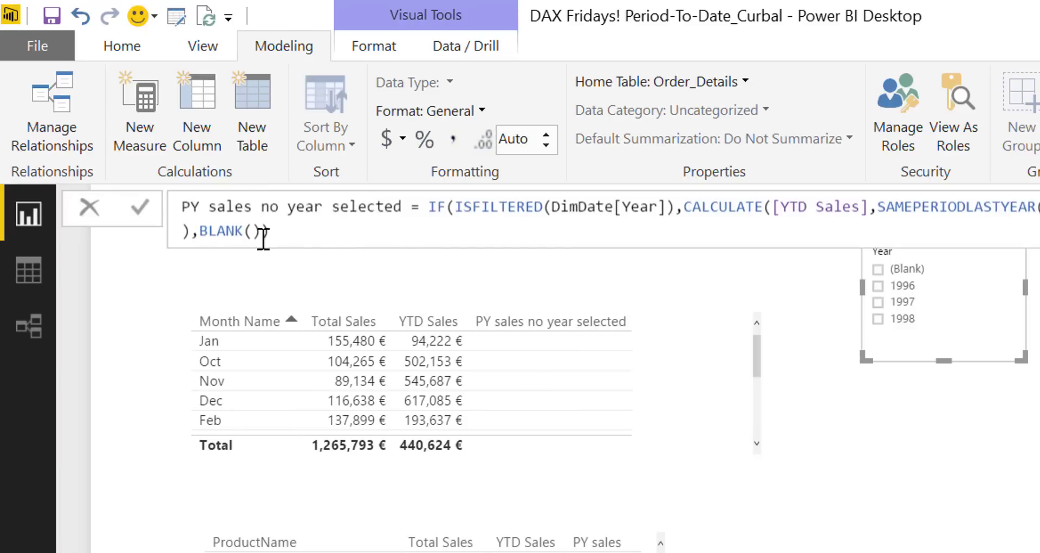
left_click_drag(297, 235, 87, 195)
key("ctrl+c")
left_click(139, 109)
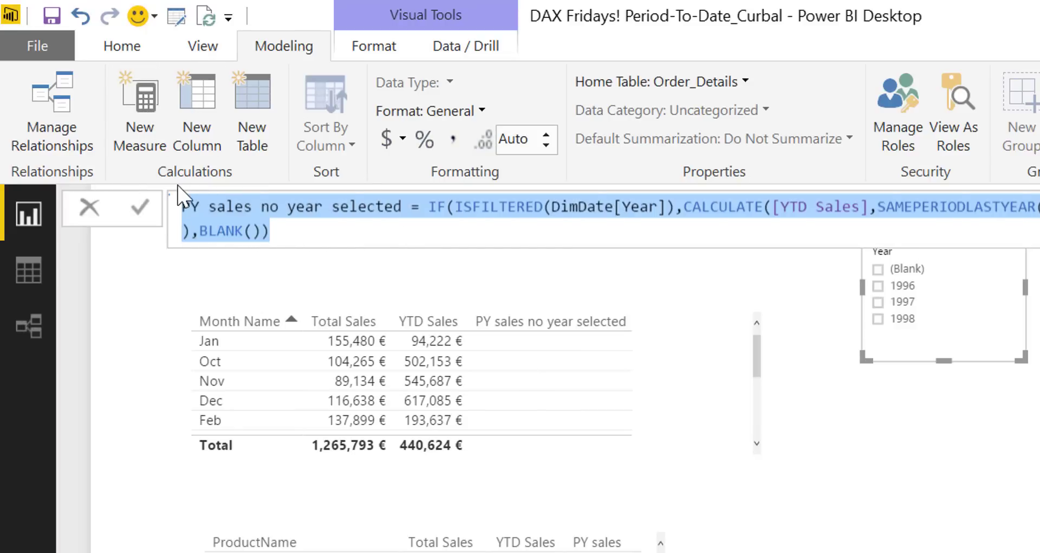
key("ctrl+v")
left_click(409, 206)
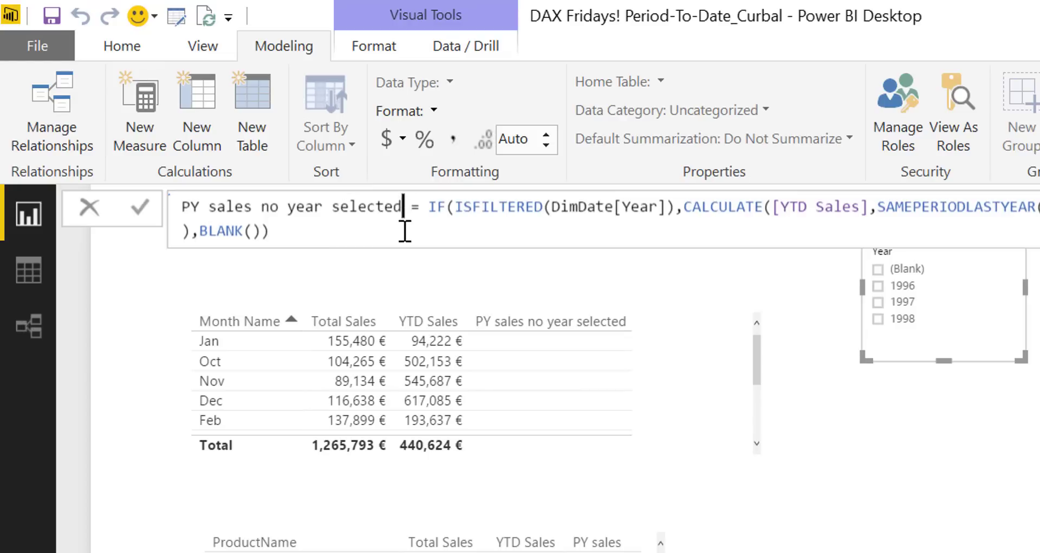
type("wtext")
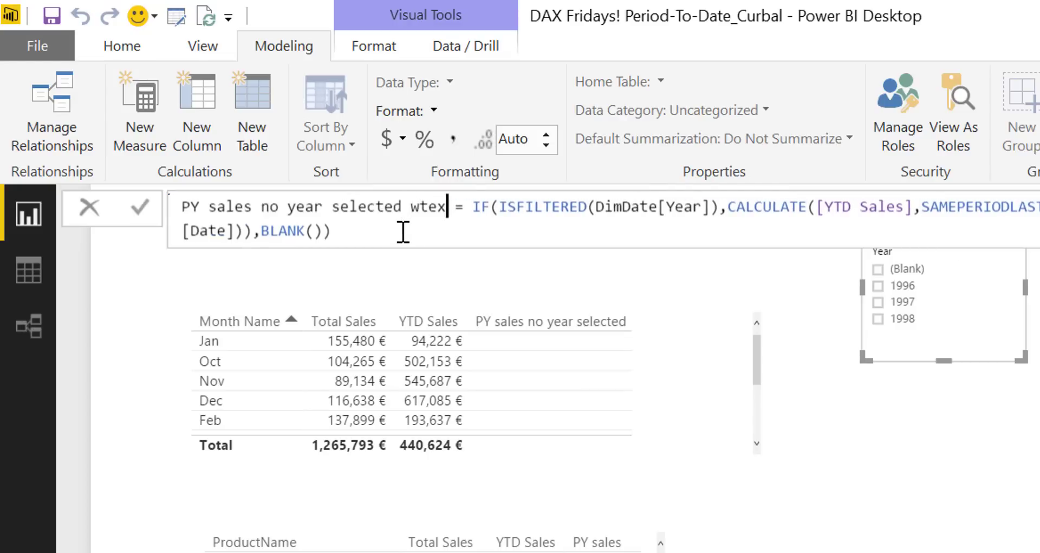
- Replace BLANK() in the wtext measure with the text "Select a year in slicer" and commit the formula
left_click(324, 230)
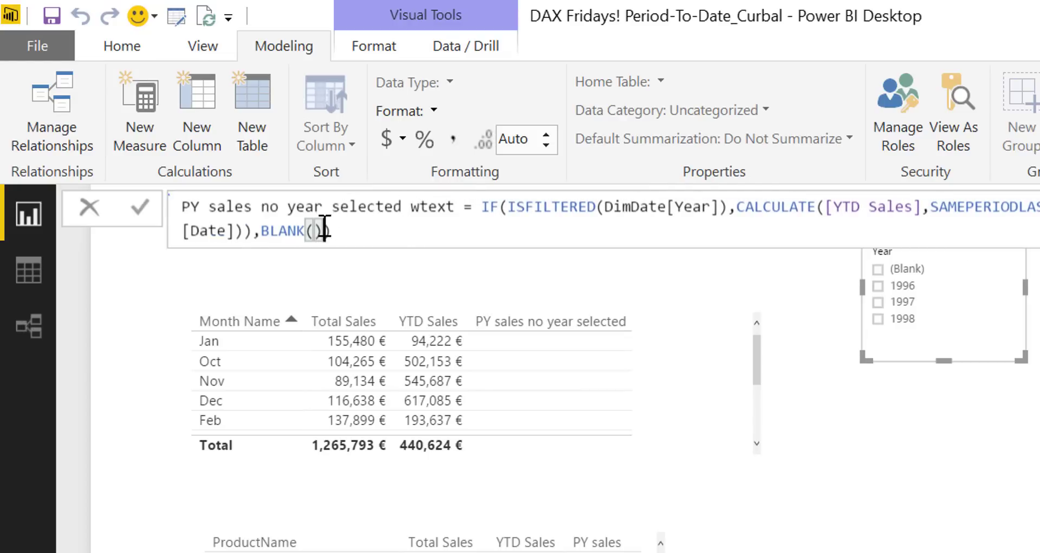
key("BackSpace")
key("BackSpace")
key("BackSpace")
key("BackSpace")
key("BackSpace")
key("BackSpace")
key("BackSpace")
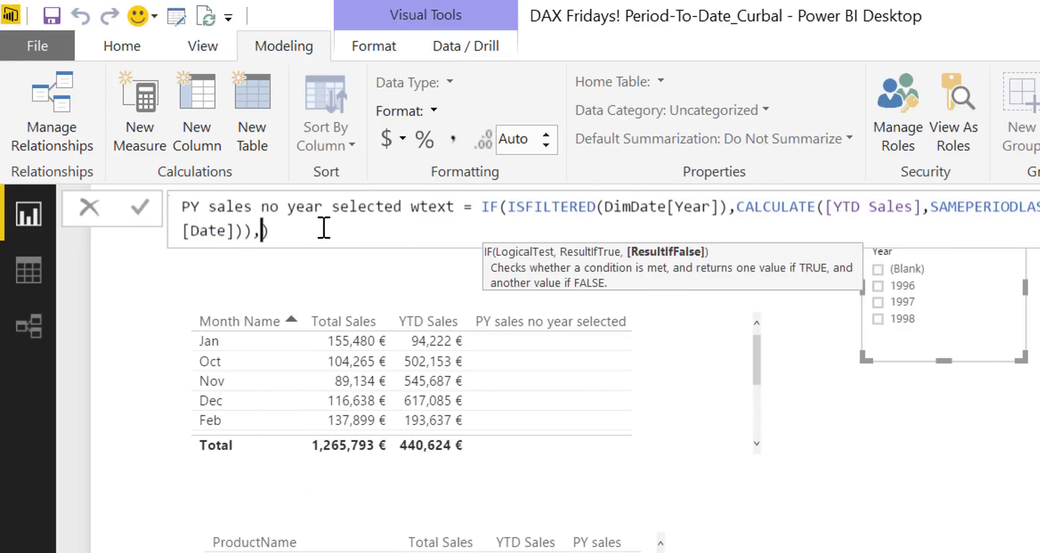
type("\"Select")
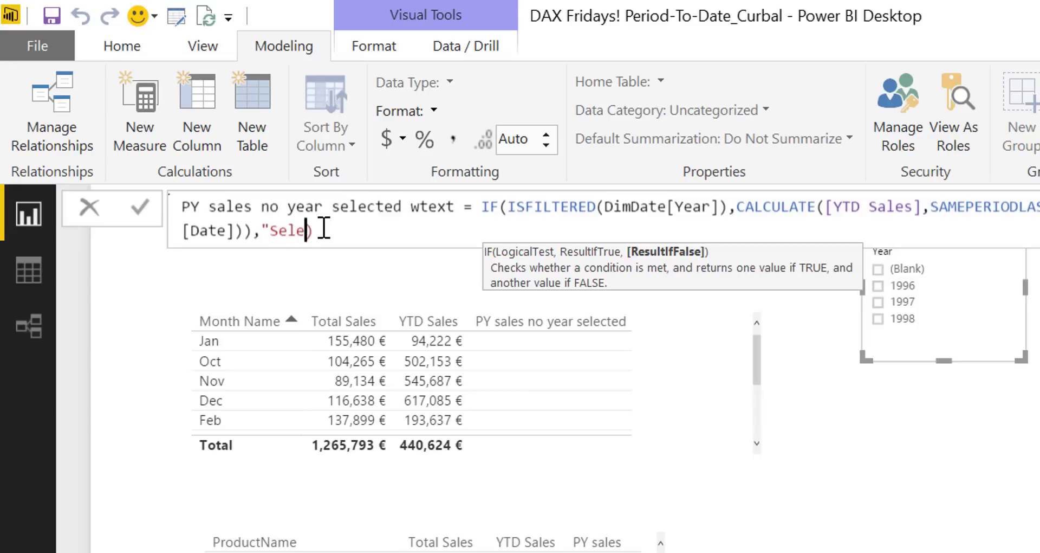
type(" prev")
key("BackSpace")
key("BackSpace")
key("BackSpace")
key("BackSpace")
type("a year ")
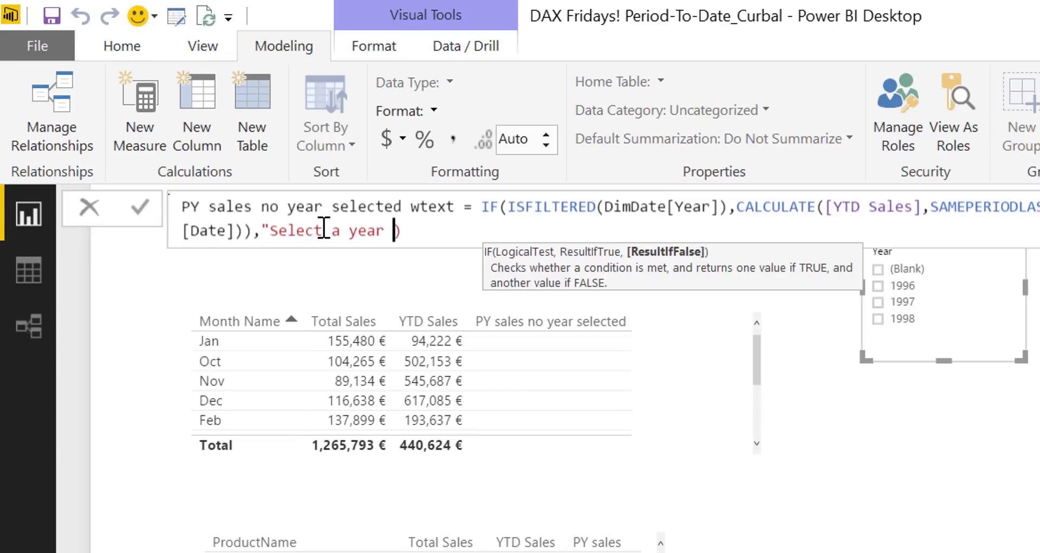
type("in slicer\"")
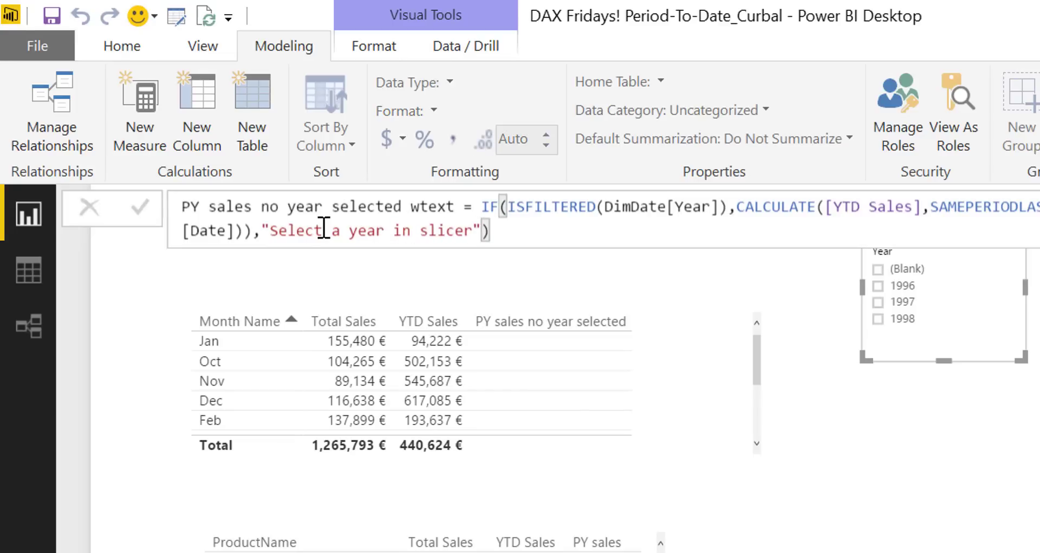
- Show the wtext measure instead of PY sales no year selected in the monthly table and test it with the Year slicer
left_click_drag(1029, 379, 675, 428)
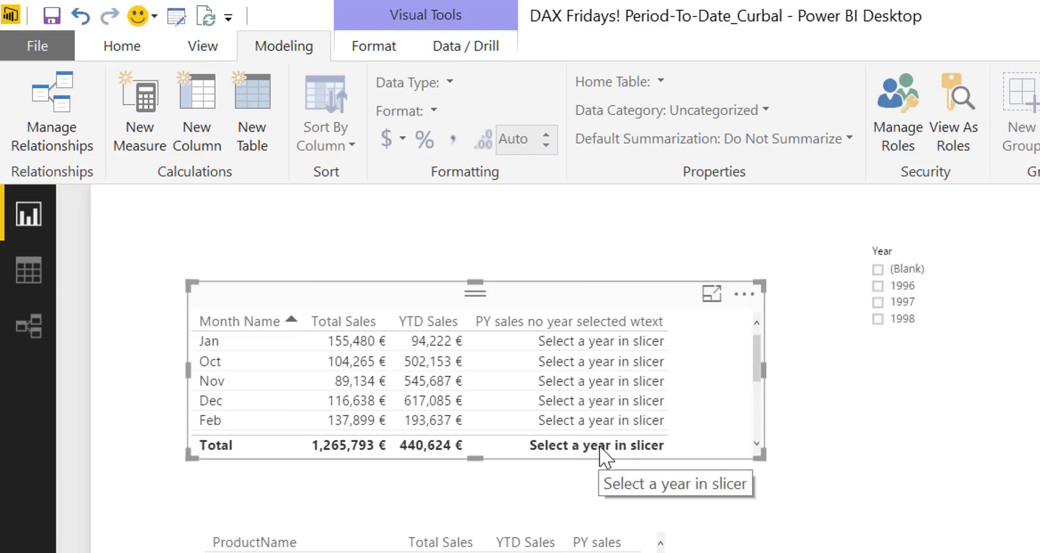
left_click(904, 320)
left_click(904, 320)
left_click(903, 304)
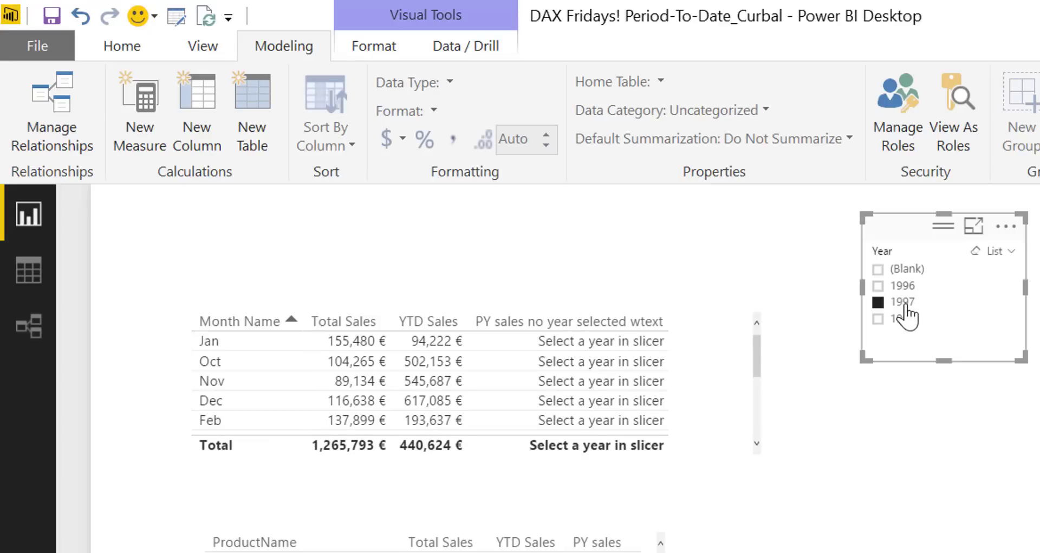
left_click(903, 305)
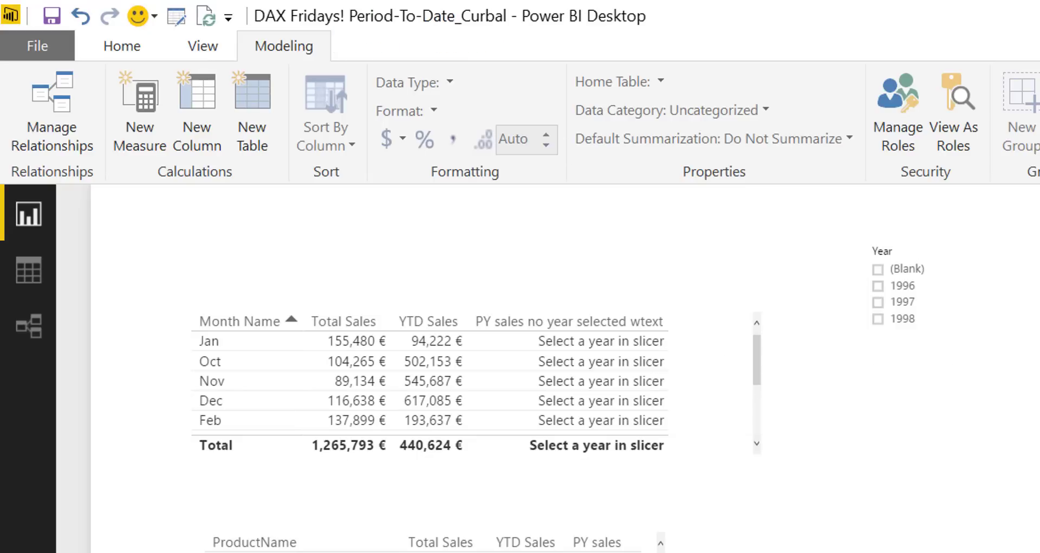
- Create another new measure and name it "Dynamic title"
left_click(133, 90)
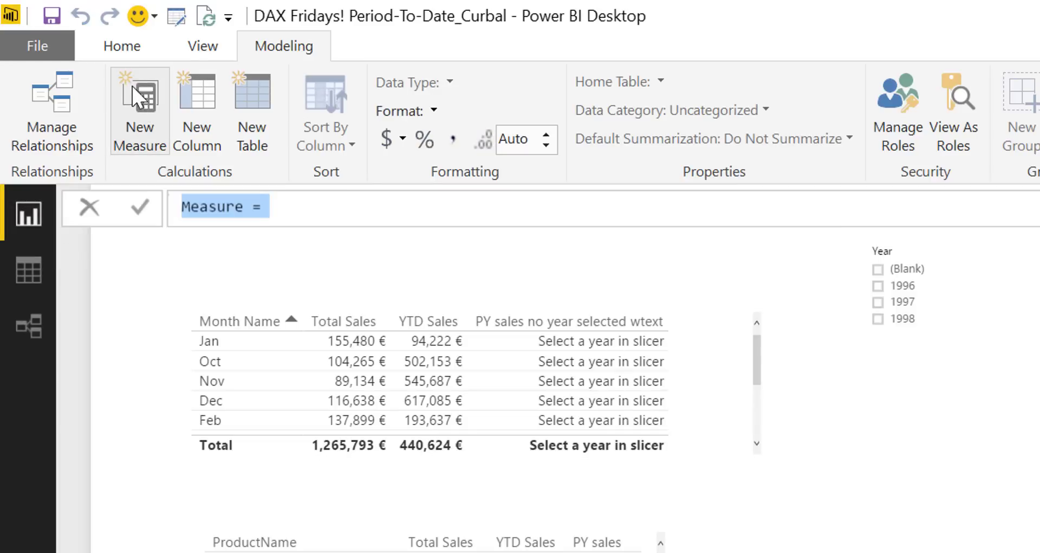
type("Title")
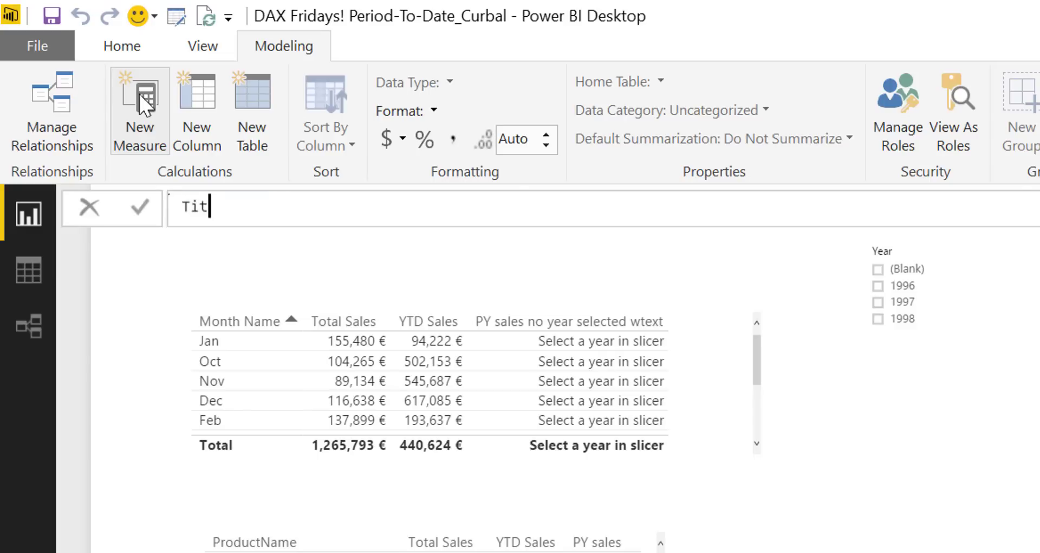
key("BackSpace")
key("BackSpace")
key("BackSpace")
key("BackSpace")
key("BackSpace")
type("Dynamc")
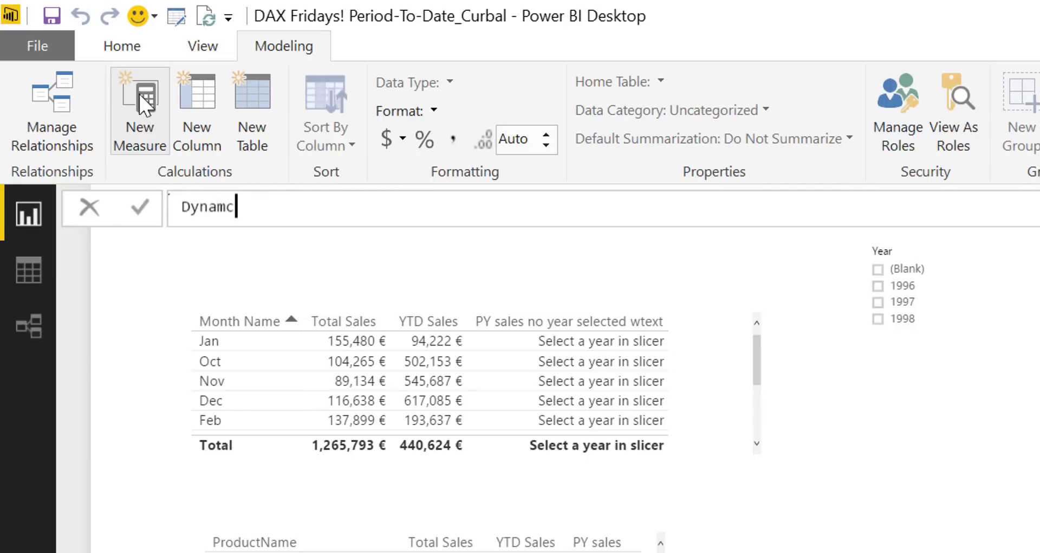
key("BackSpace")
type("ic title = id")
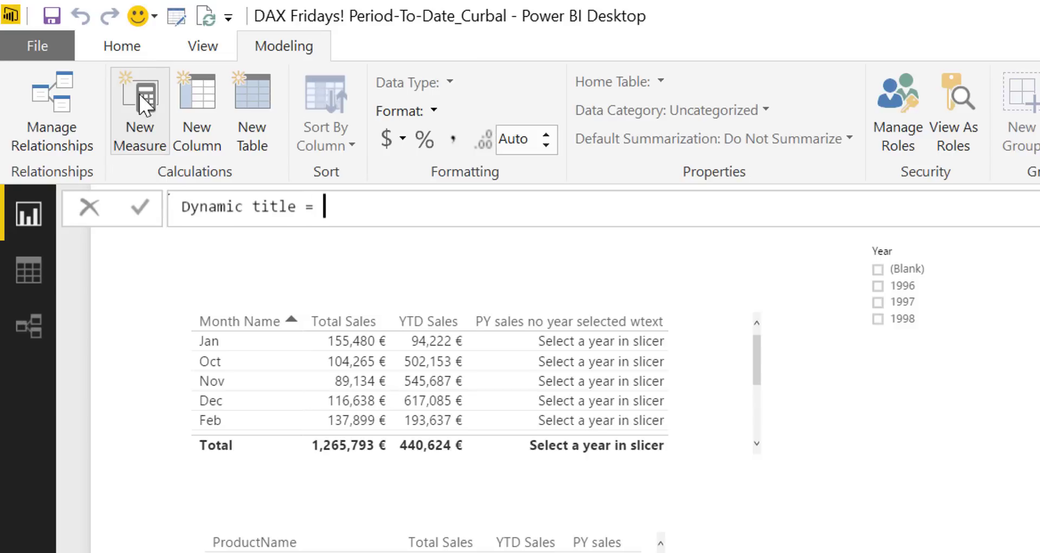
key("Tab")
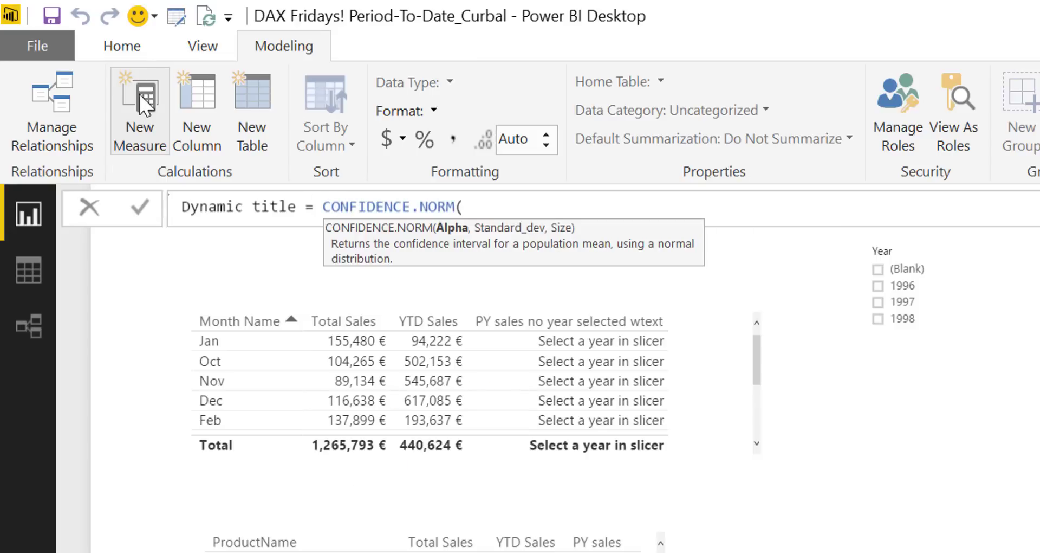
key("BackSpace")
key("BackSpace")
key("BackSpace")
key("BackSpace")
key("BackSpace")
key("BackSpace")
key("BackSpace")
key("BackSpace")
key("BackSpace")
key("BackSpace")
key("BackSpace")
key("BackSpace")
key("BackSpace")
key("BackSpace")
key("BackSpace")
key("BackSpace")
- Start the Dynamic title formula with IF( followed by ISFILTERED(
type("if")
key("Tab")
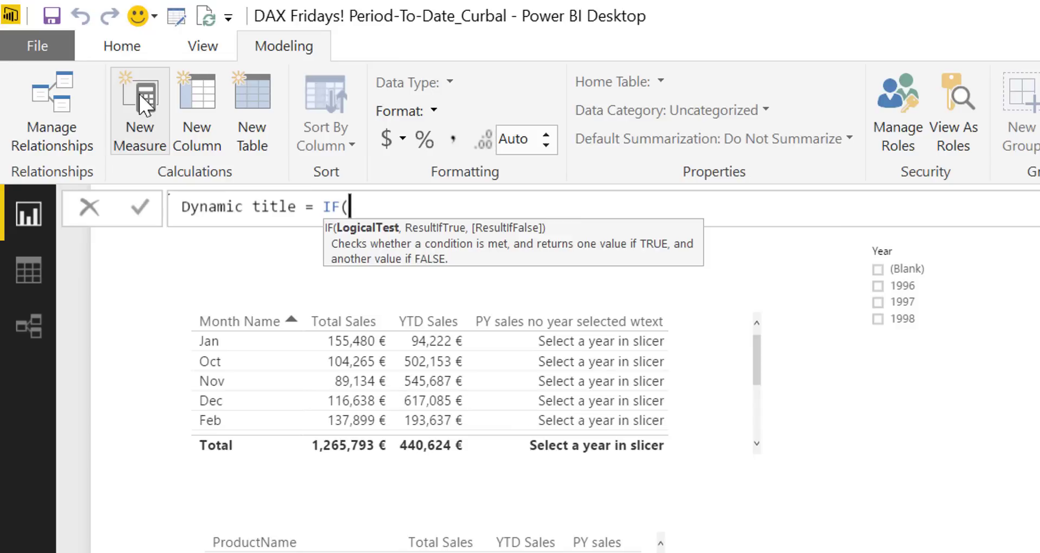
type("is")
key("Down")
key("Down")
key("Down")
key("Down")
key("Down")
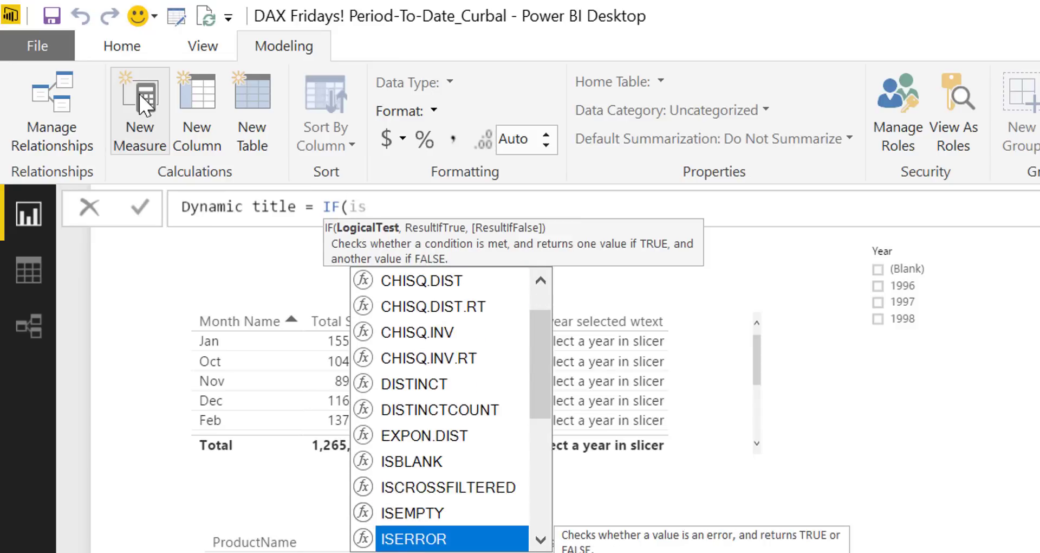
key("Tab")
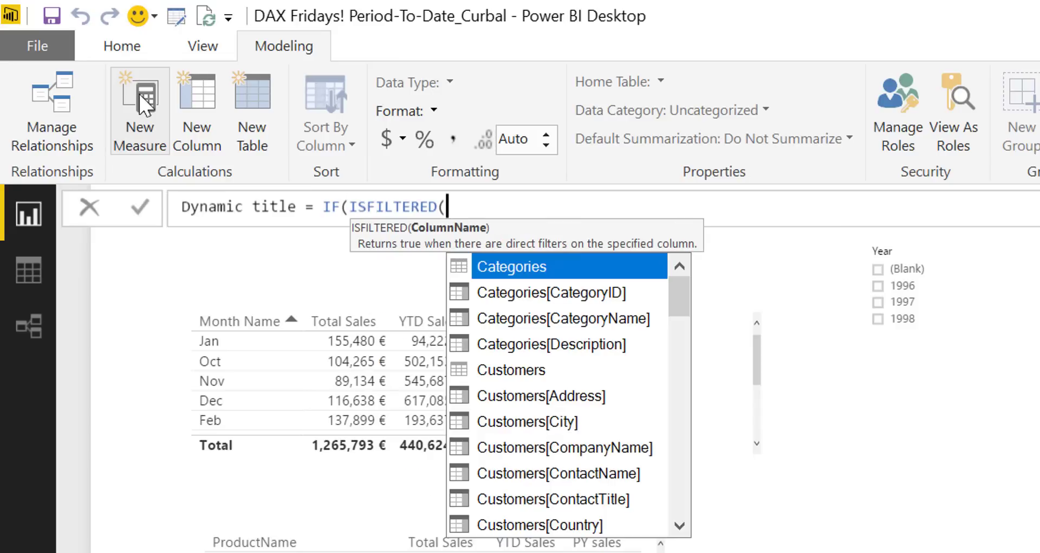
- Use DimDate[Year] as the ISFILTERED column, close that function and add the comma before the true result
type("da")
key("Down")
key("Down")
key("Down")
key("Down")
key("Down")
key("Down")
key("Down")
key("Down")
key("Down")
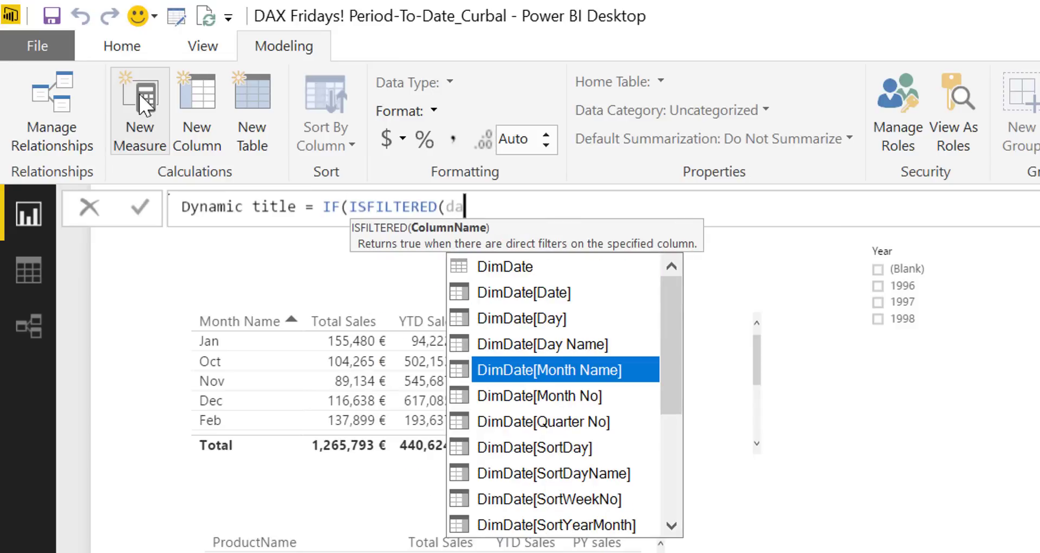
key("Down")
key("Down")
key("Down")
key("Down")
key("Tab")
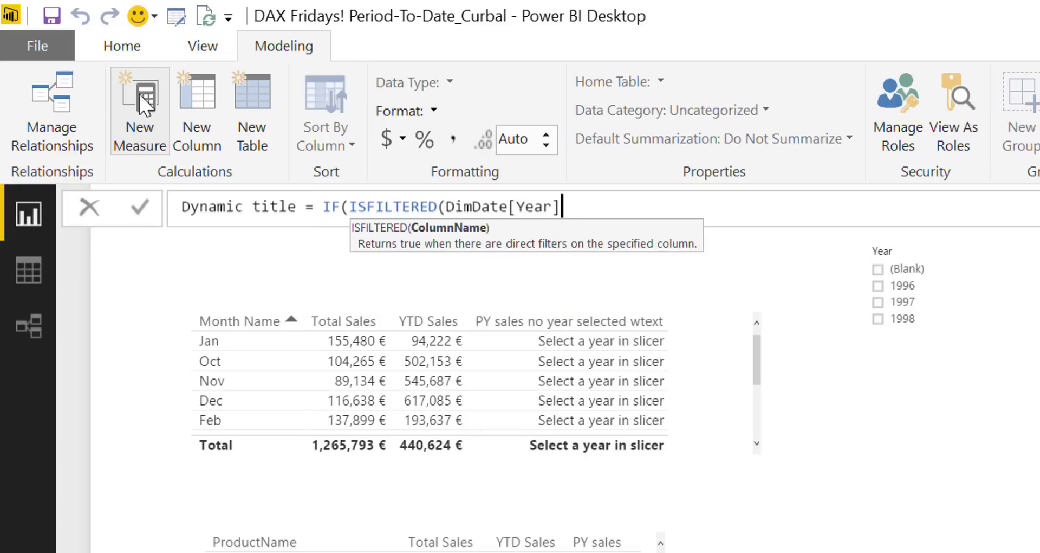
type("),")
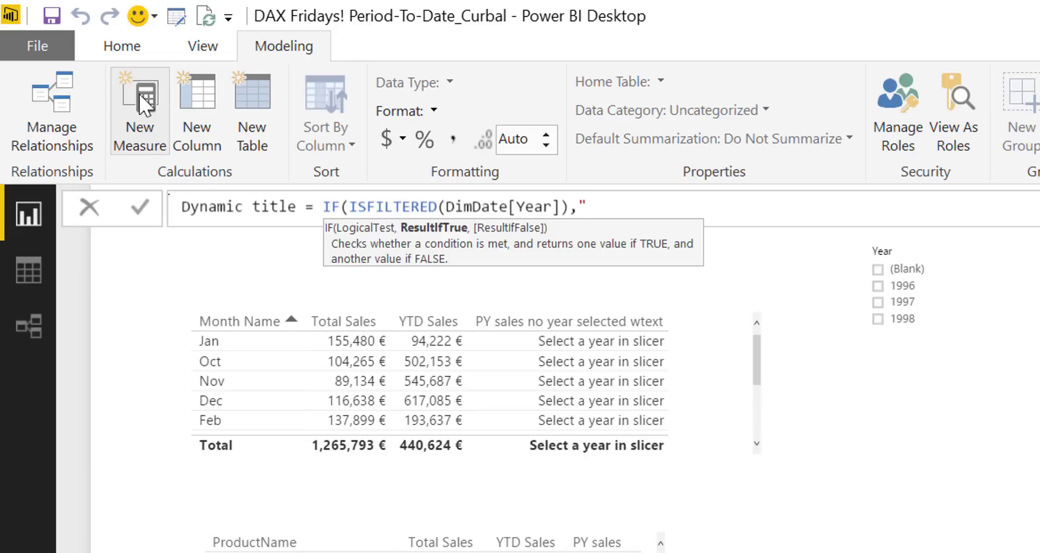
- Enter "Sales CY and PY" as the true result and "Select a year in the slicer" as the false result of the IF
key("BackSpace")
type("\"Sales CY and ")
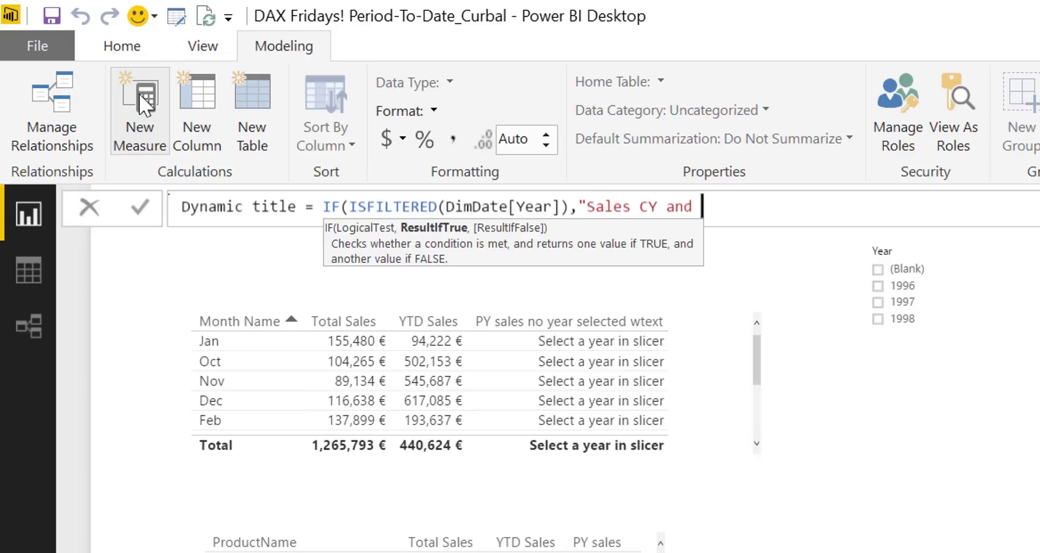
type("PY\", ")
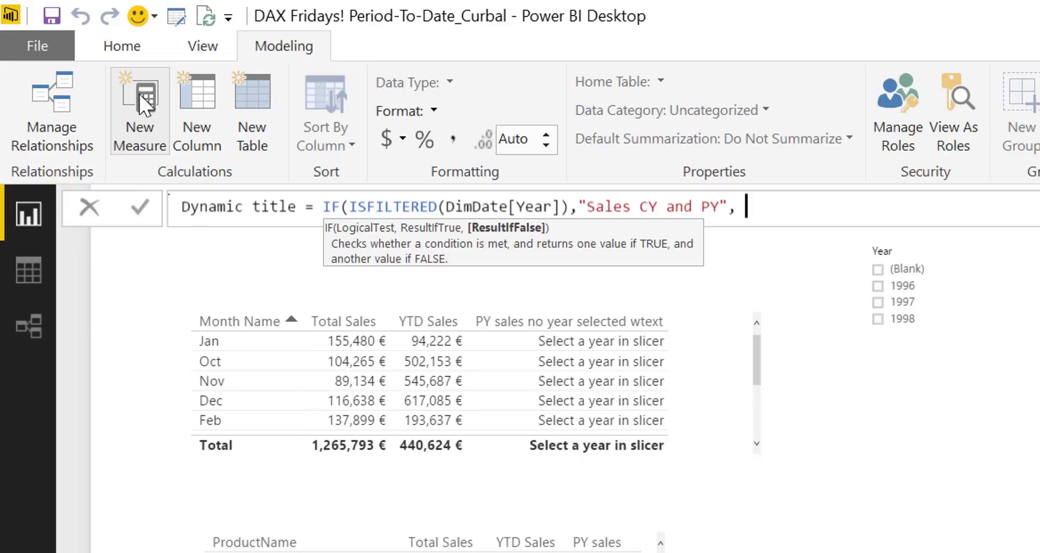
type("\"Select a ")
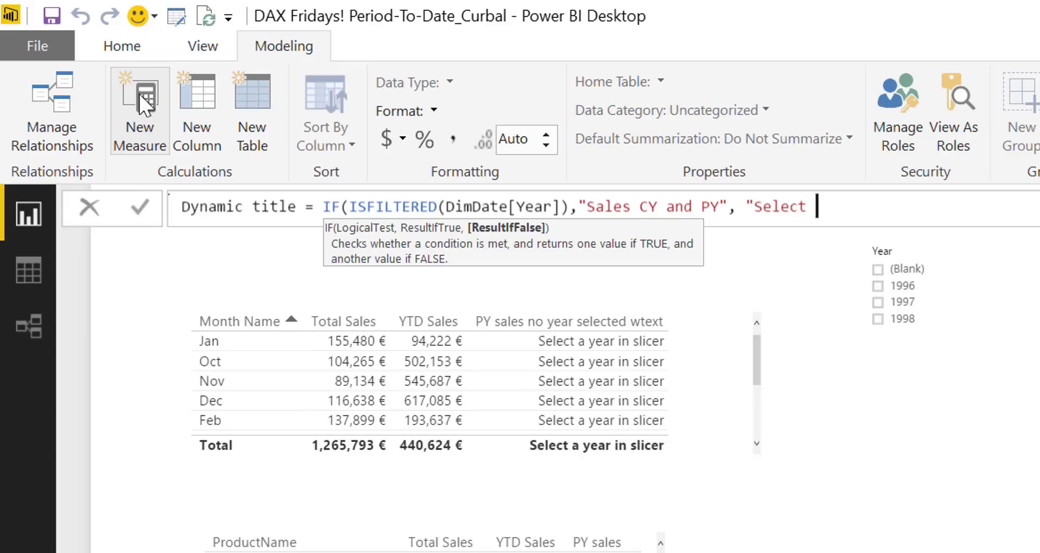
type("year in the sli")
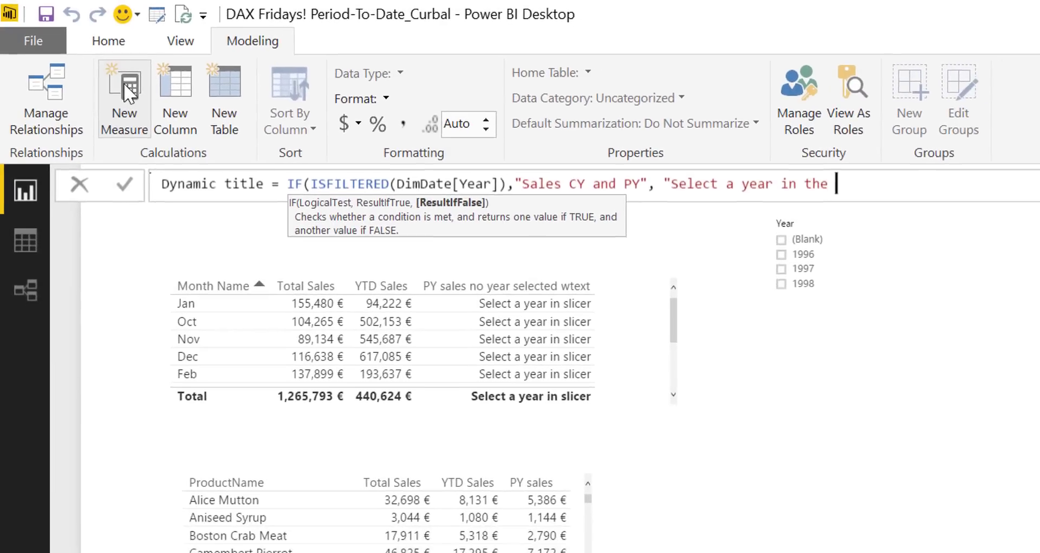
type("cer\"")
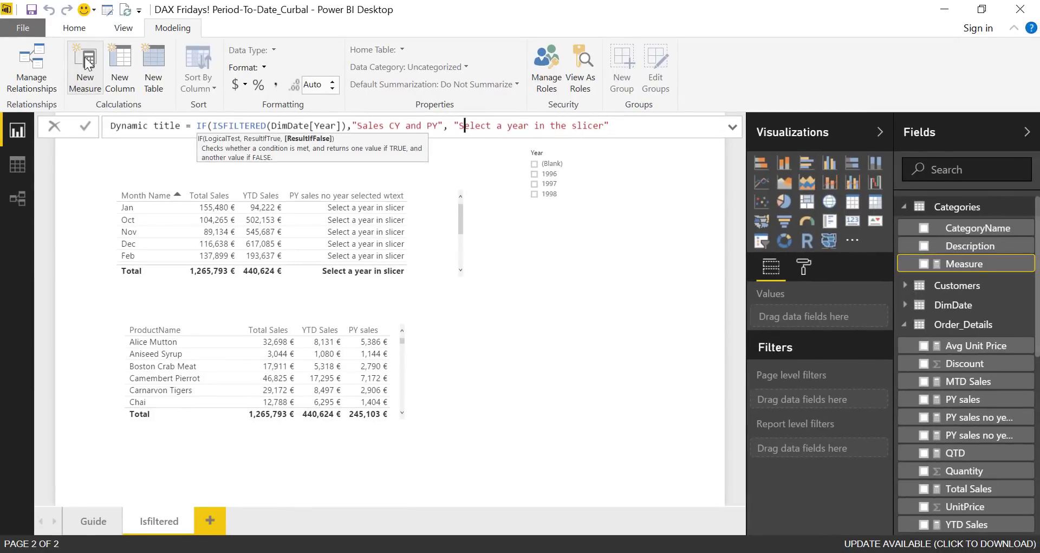
- Change the false-result text to "Please, Select a year in the slicer", close the IF and commit the Dynamic title measure
key("BackSpace")
type("Plaese")
key("BackSpace")
key("BackSpace")
key("BackSpace")
key("BackSpace")
type("ease, S")
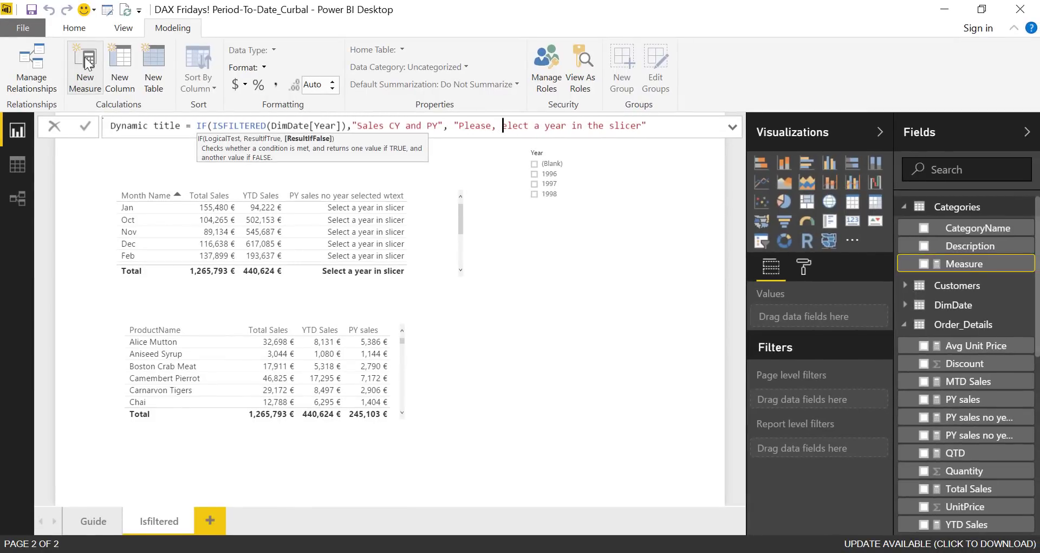
type(")")
key("Return")
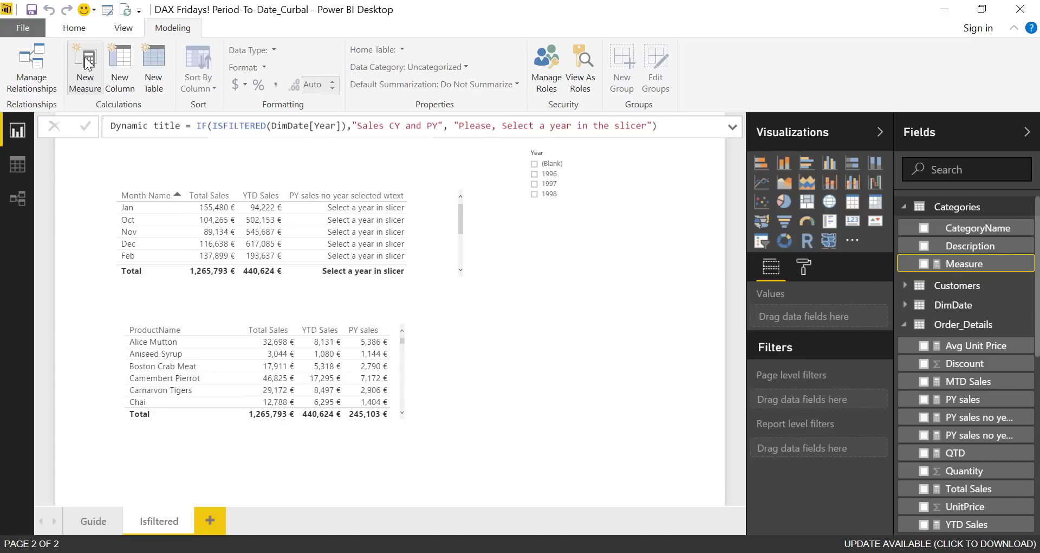
- Set the home table of the Dynamic title measure to Order_Details
left_click(970, 264)
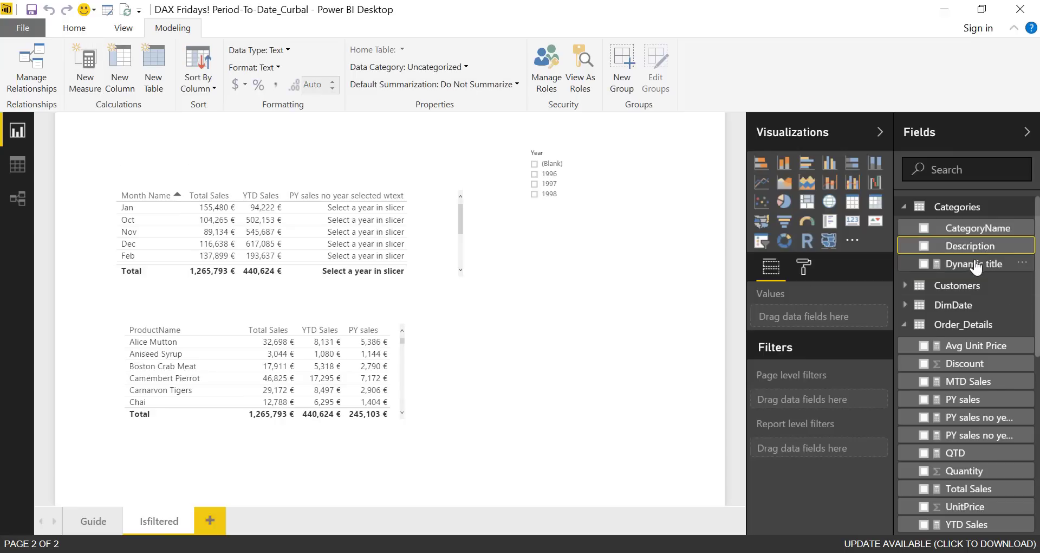
left_click(402, 50)
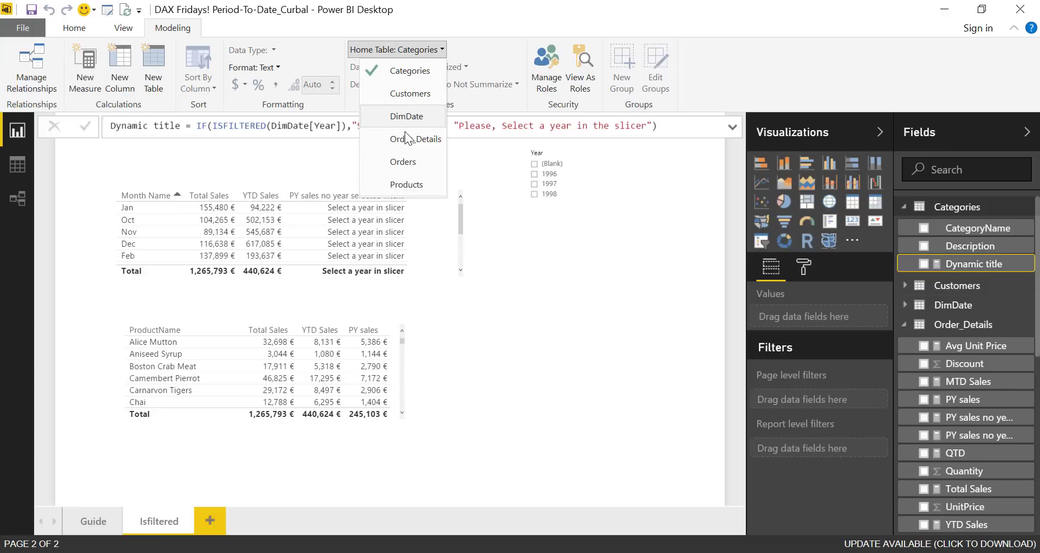
left_click(401, 138)
- Add the Dynamic title measure to the report as a card visual and turn off its category label
left_click_drag(975, 363, 558, 325)
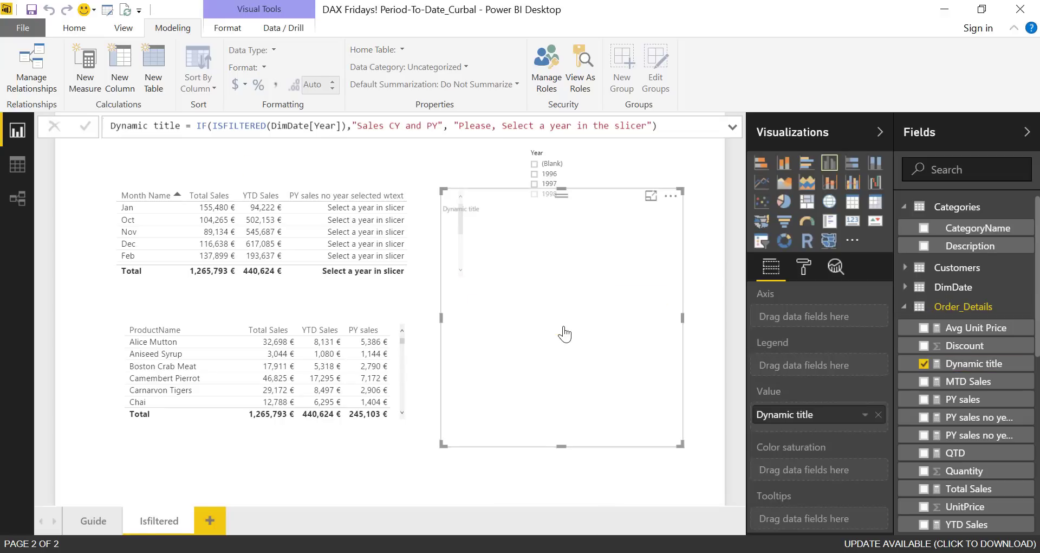
left_click(857, 219)
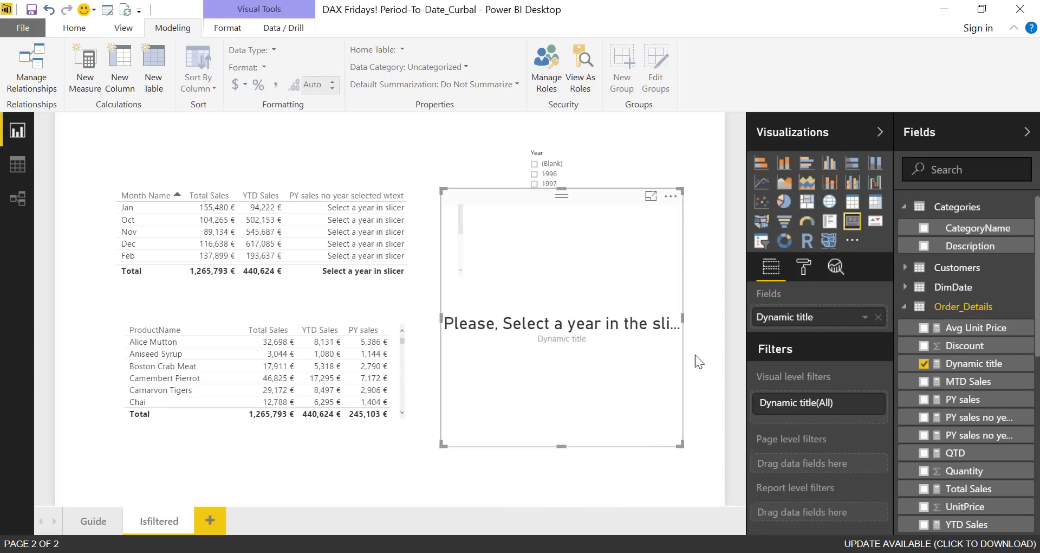
left_click(805, 270)
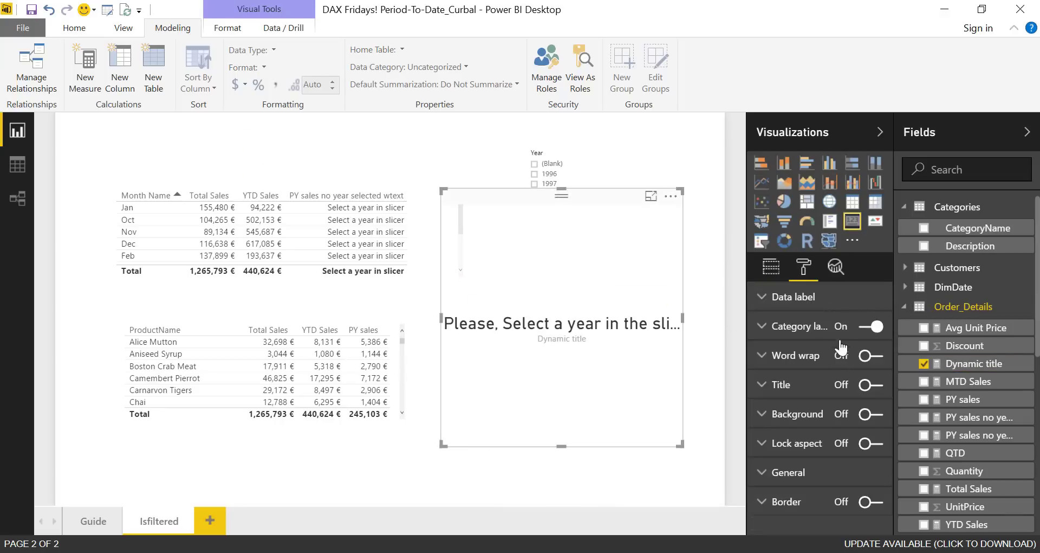
left_click(772, 328)
left_click(862, 329)
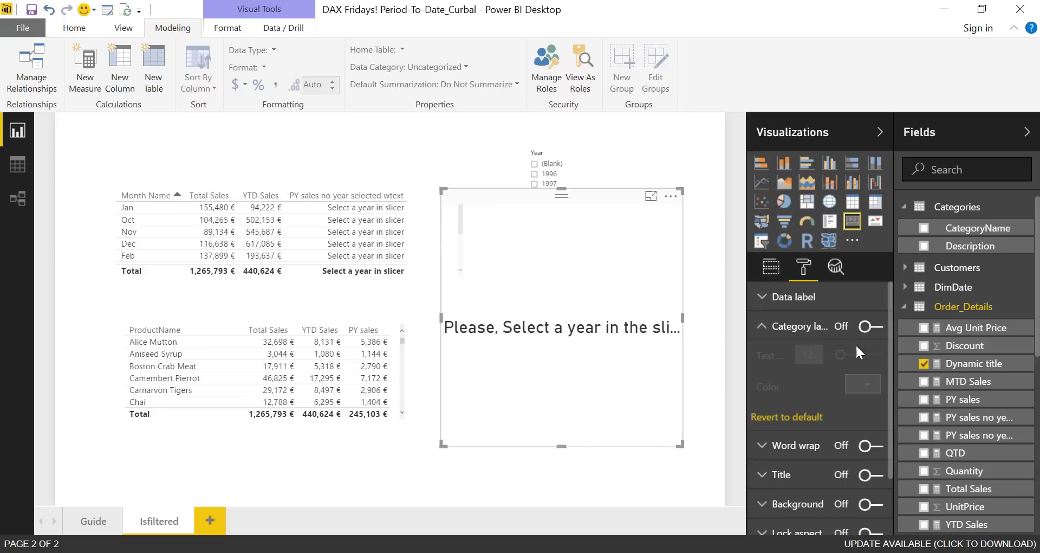
- Set the card's data label colour to light blue and reduce its text size
left_click(761, 296)
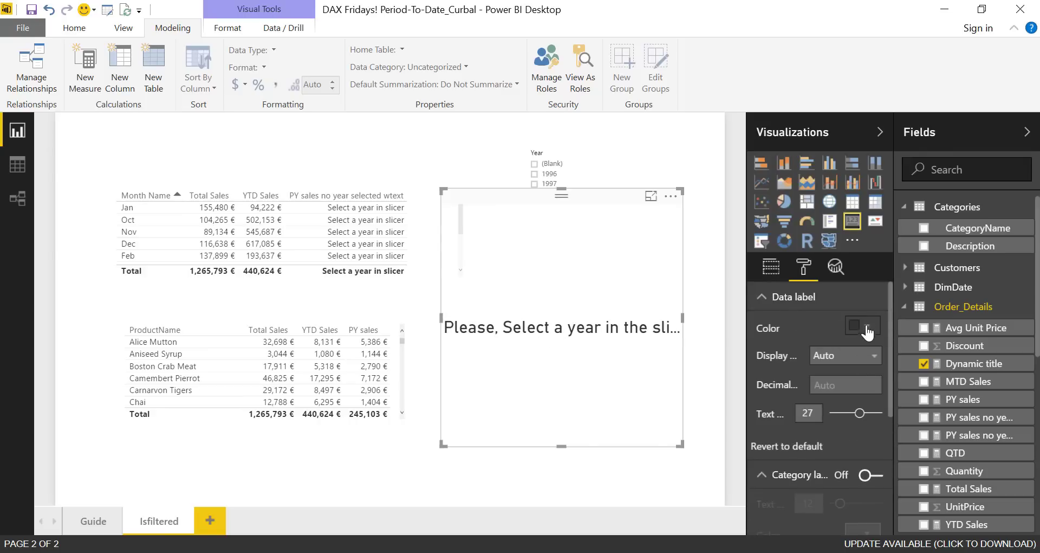
left_click(864, 327)
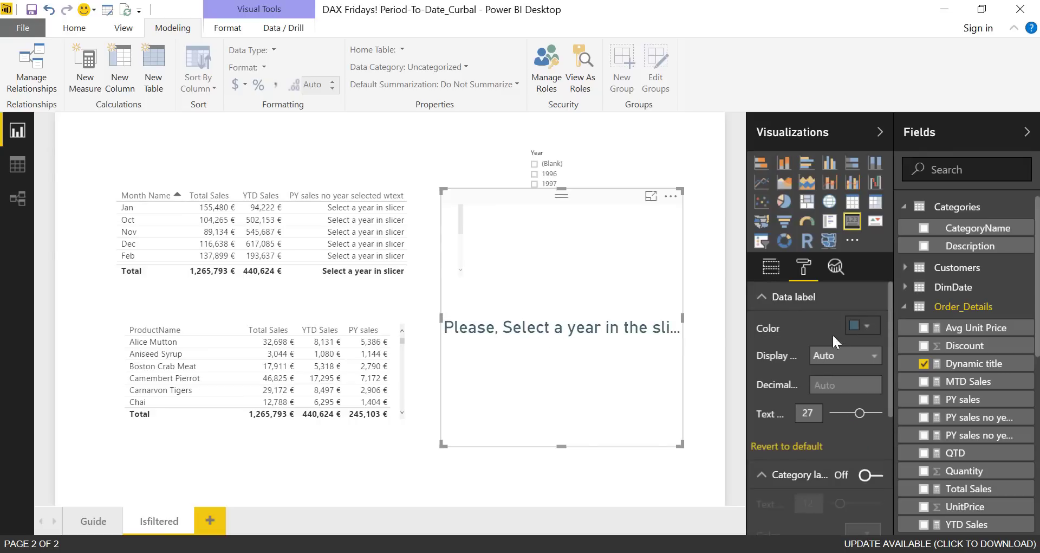
left_click(856, 328)
left_click(846, 454)
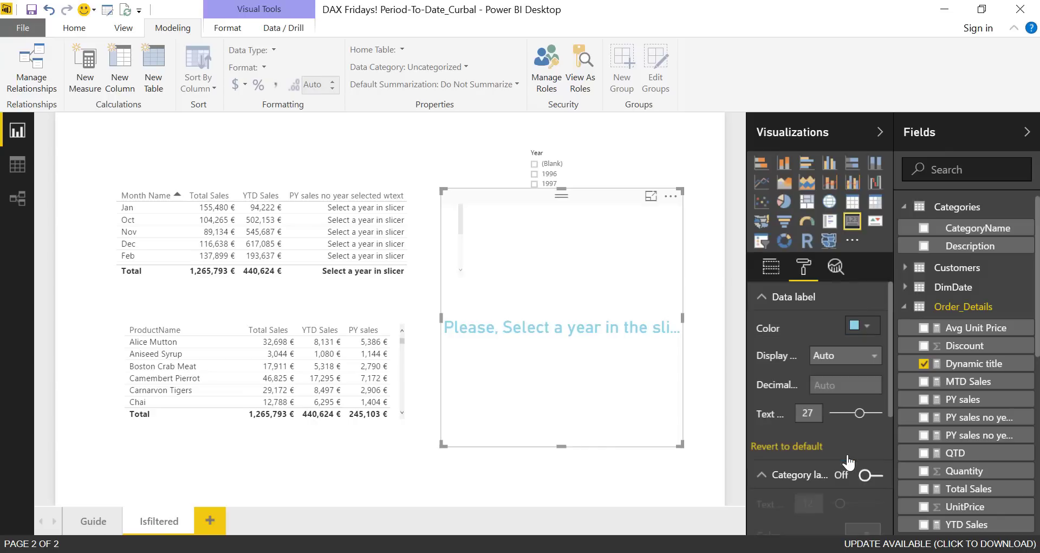
left_click_drag(857, 416, 847, 415)
- Shrink the Dynamic title card, place it directly above the monthly table and deselect it
left_click_drag(691, 451, 651, 247)
left_click_drag(769, 289, 364, 202)
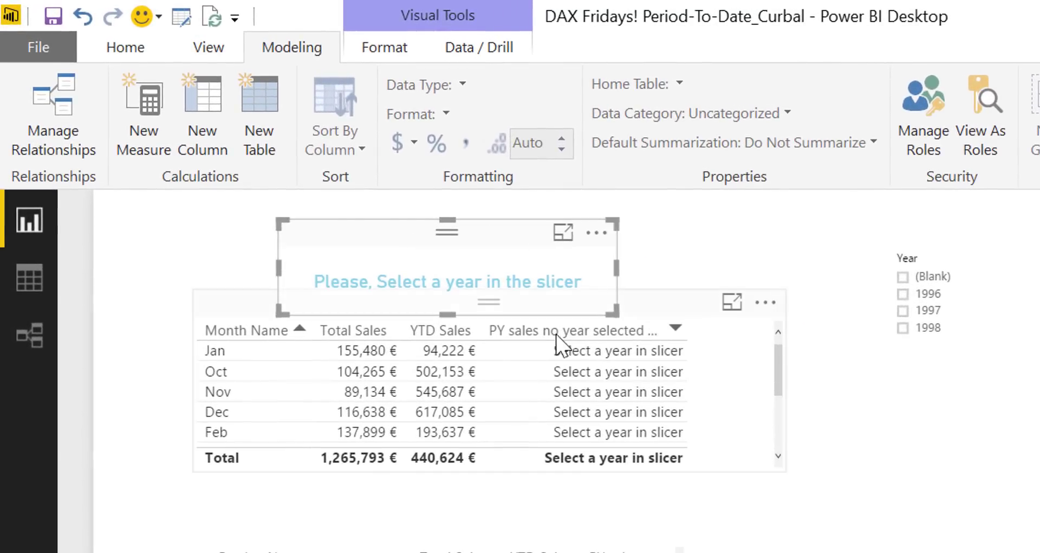
left_click(965, 515)
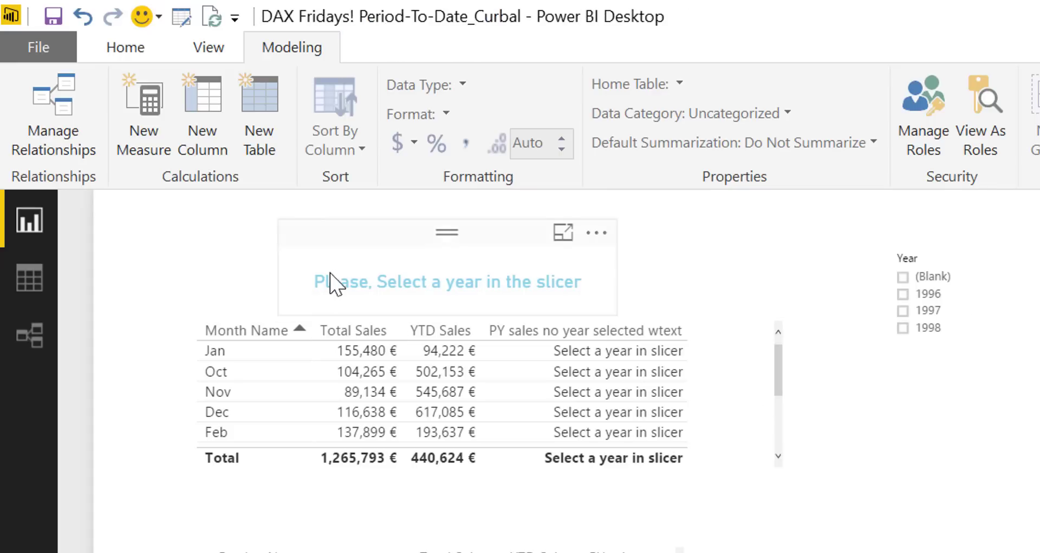
- Test the dynamic title by filtering the Year slicer to 1998 and 1997, clearing it, and selecting 1998 again
left_click(923, 330)
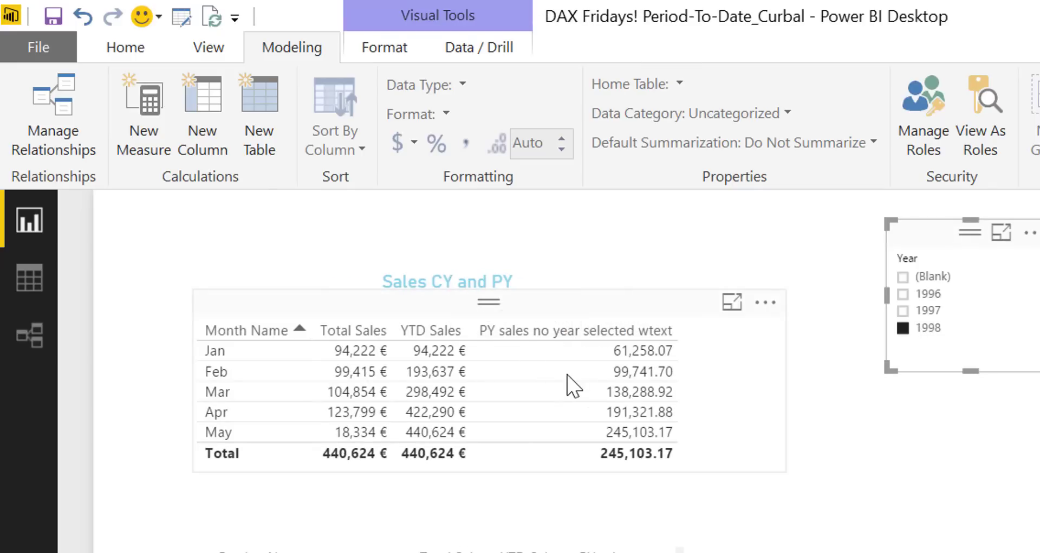
left_click(931, 312)
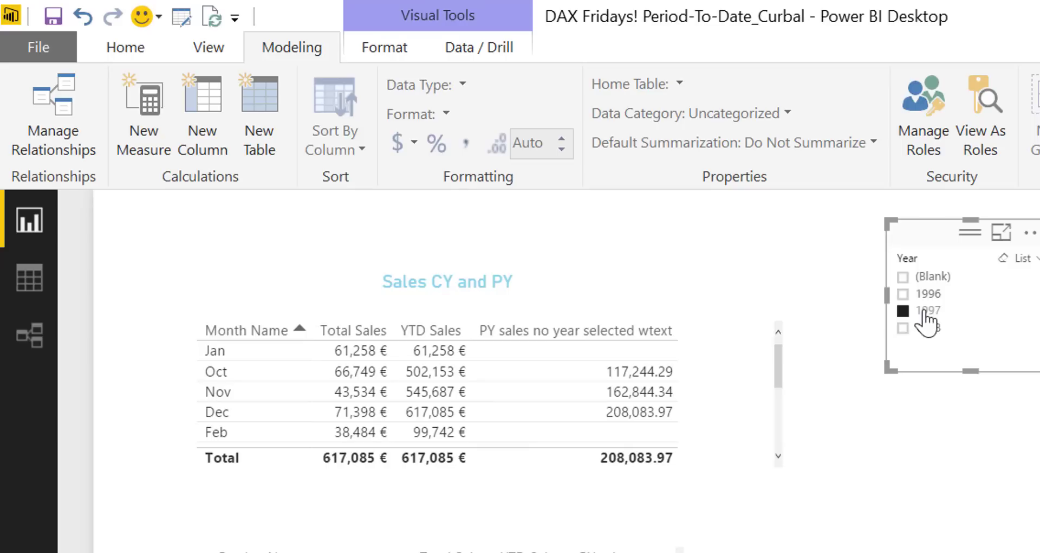
left_click(928, 320)
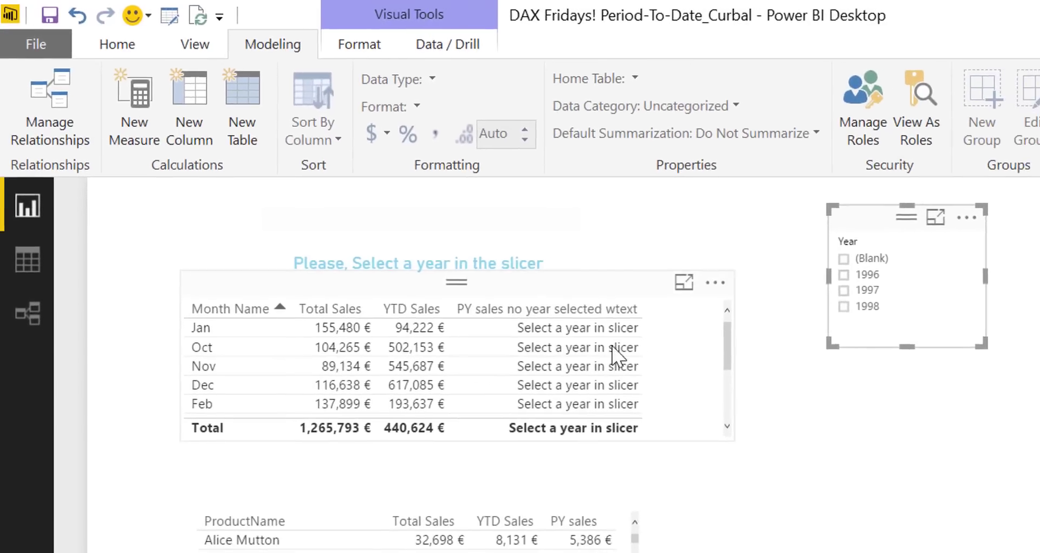
left_click(866, 308)
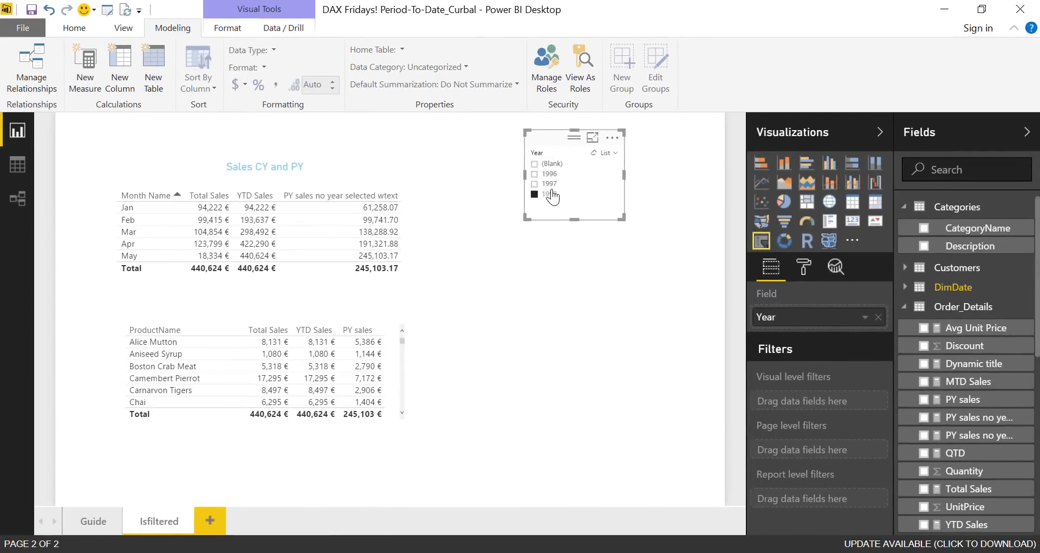
left_click(551, 195)
left_click(549, 195)
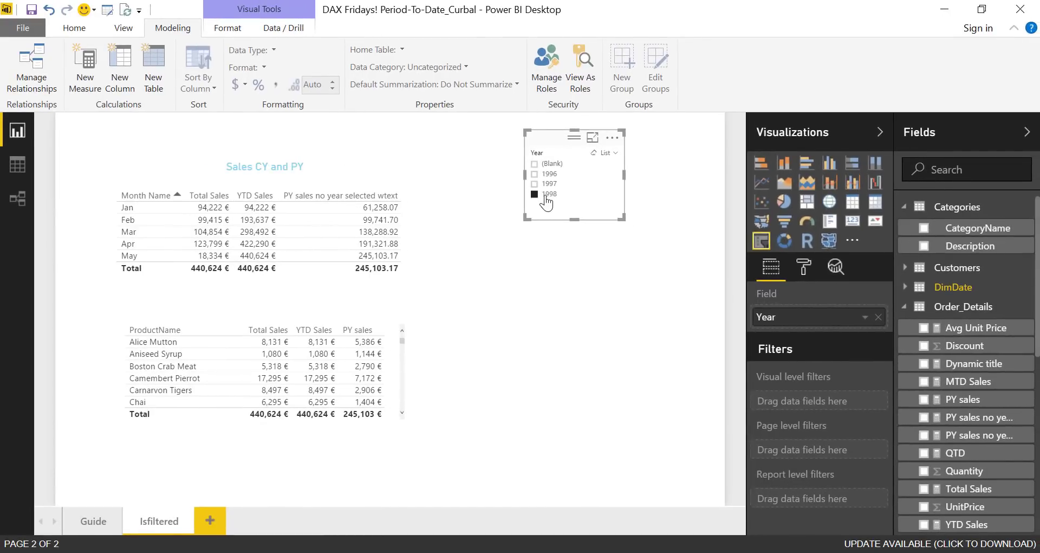